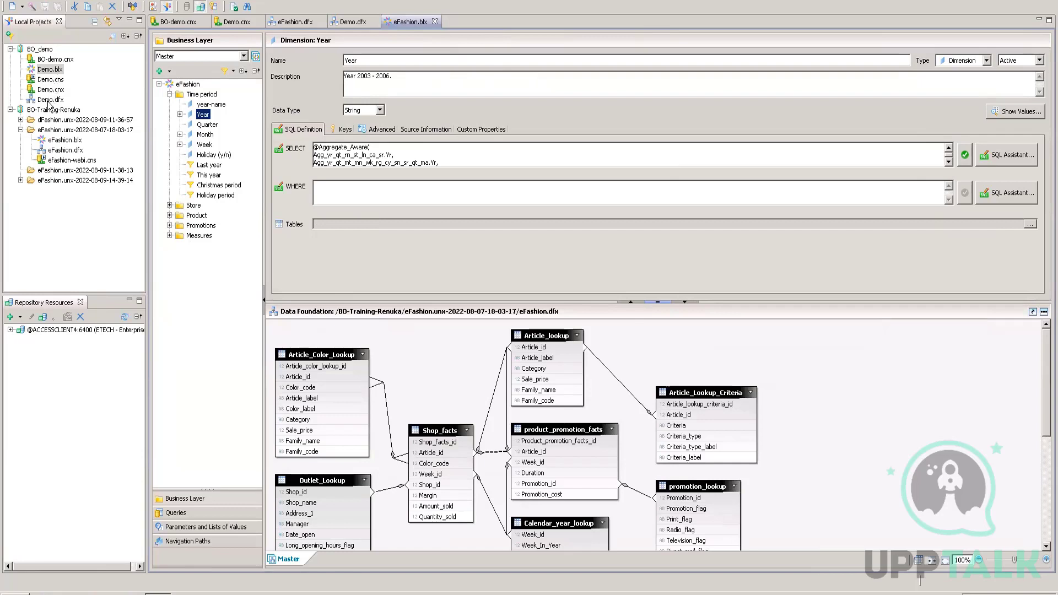
- Open the Demo.dfx data foundation from the BO_demo project
{"action": "left_click", "coordinate": [51, 101]}
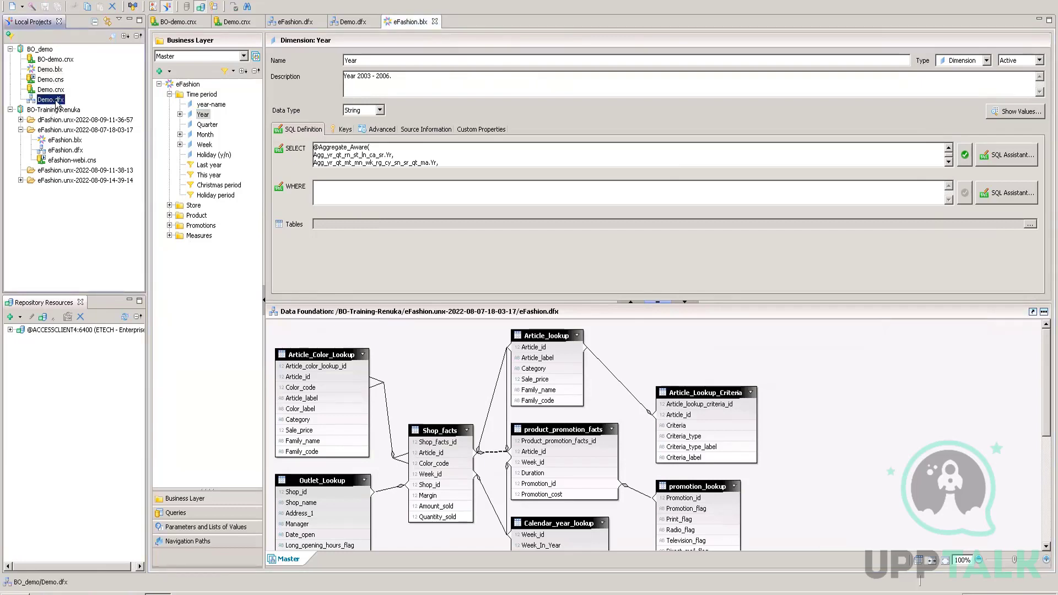
{"action": "double_click", "coordinate": [58, 105]}
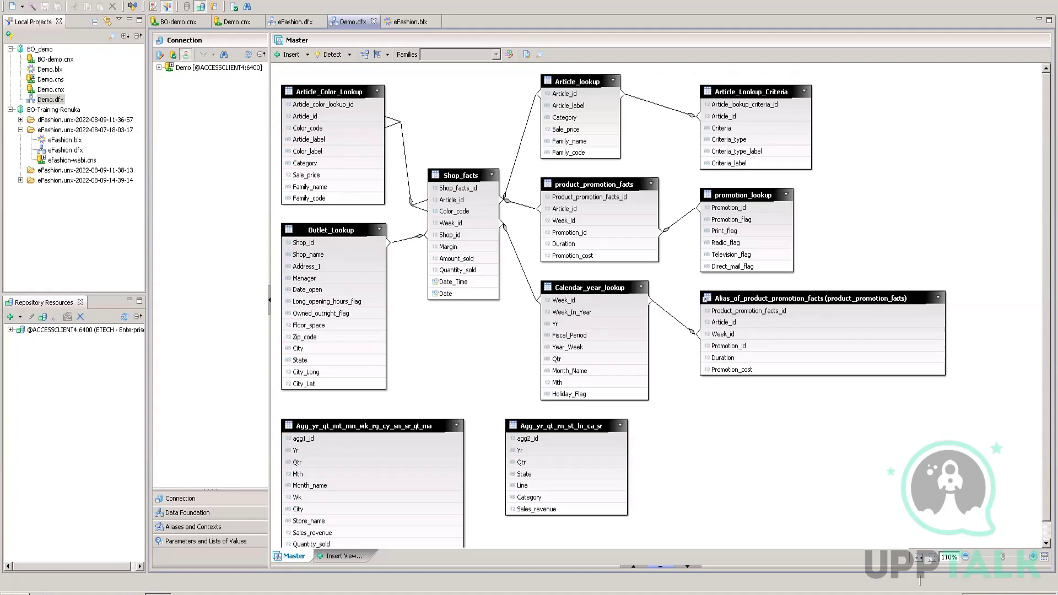
{"action": "key", "text": "super"}
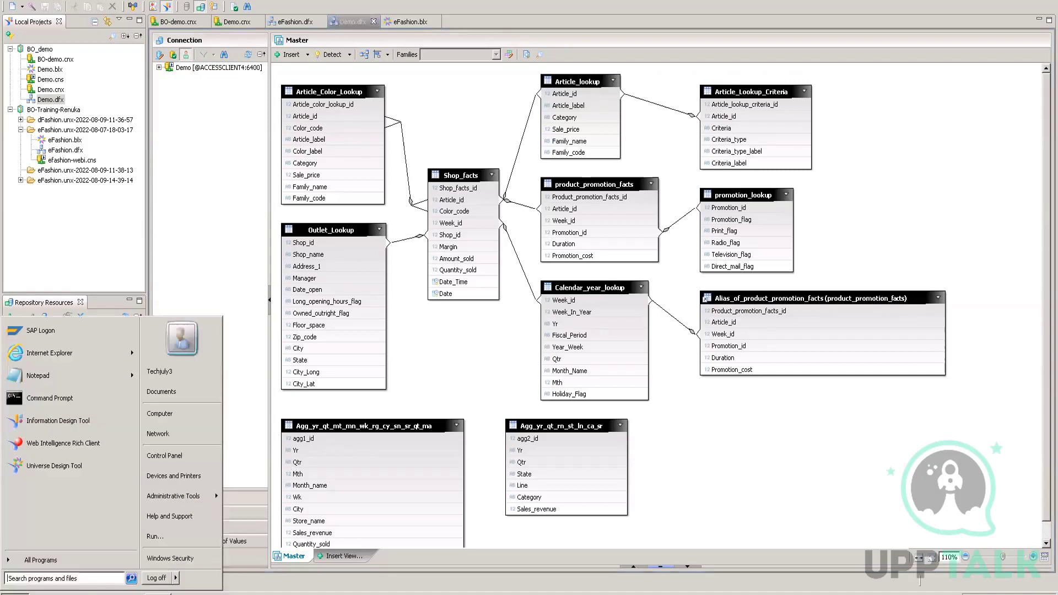
{"action": "left_click", "coordinate": [24, 560]}
{"action": "left_click_drag", "start_coordinate": [135, 443], "coordinate": [139, 494]}
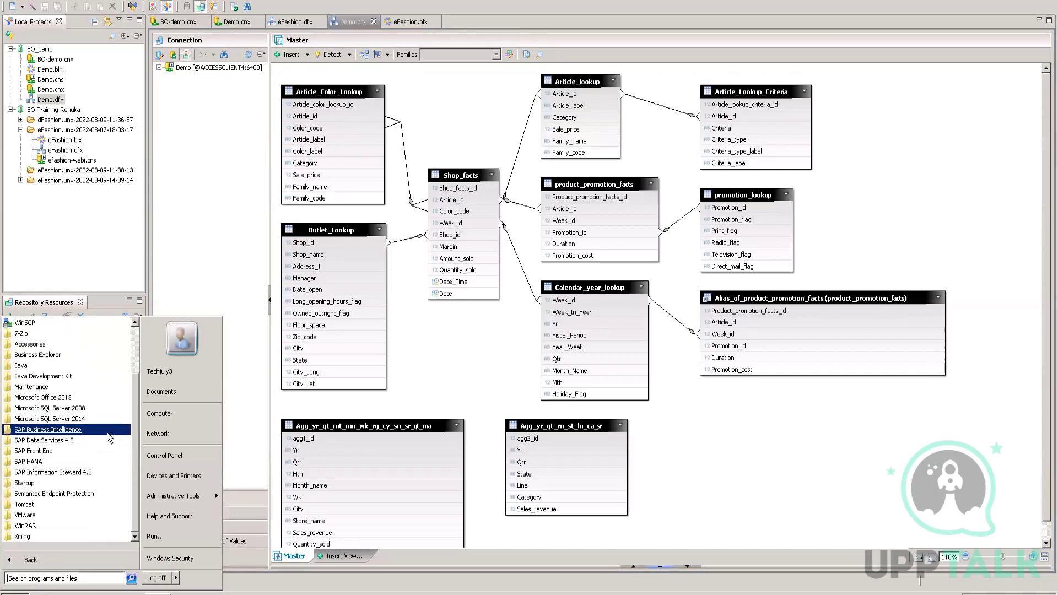
{"action": "left_click", "coordinate": [43, 435]}
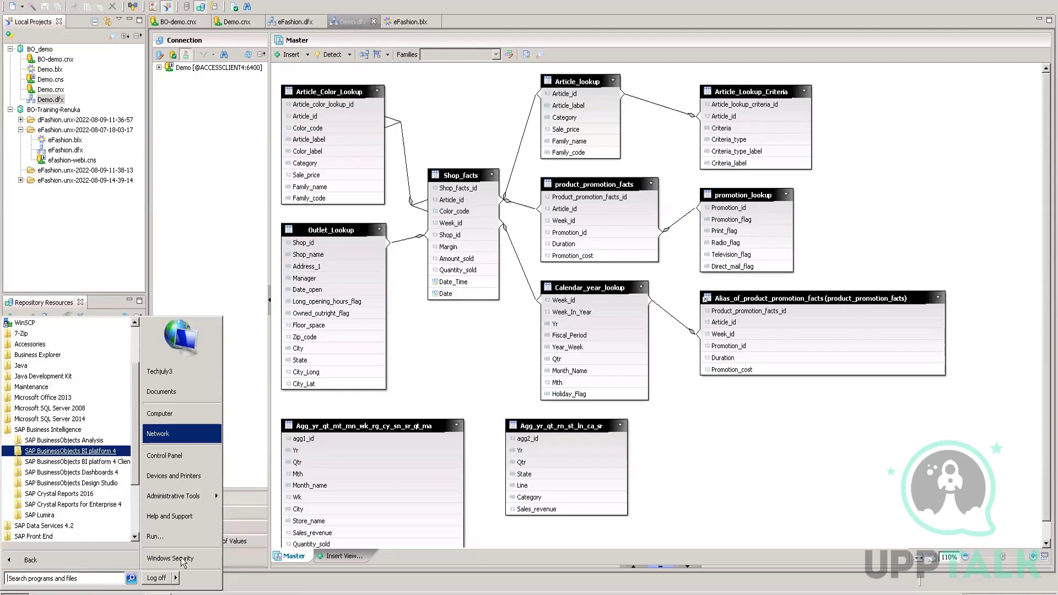
{"action": "key", "text": "Escape"}
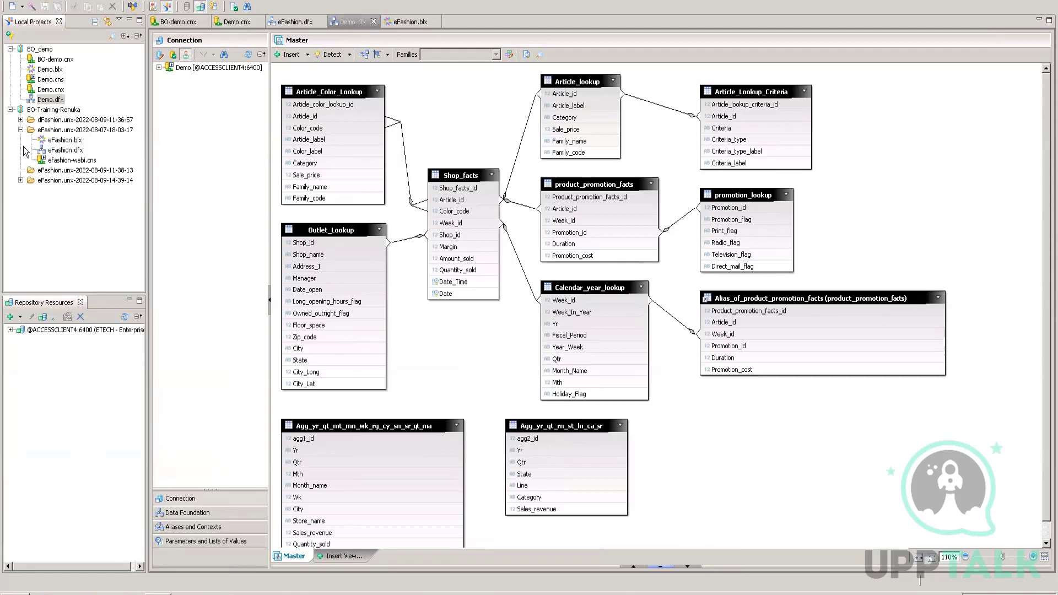
- Open the Demo.blx business layer from the BO_demo project
{"action": "double_click", "coordinate": [55, 102]}
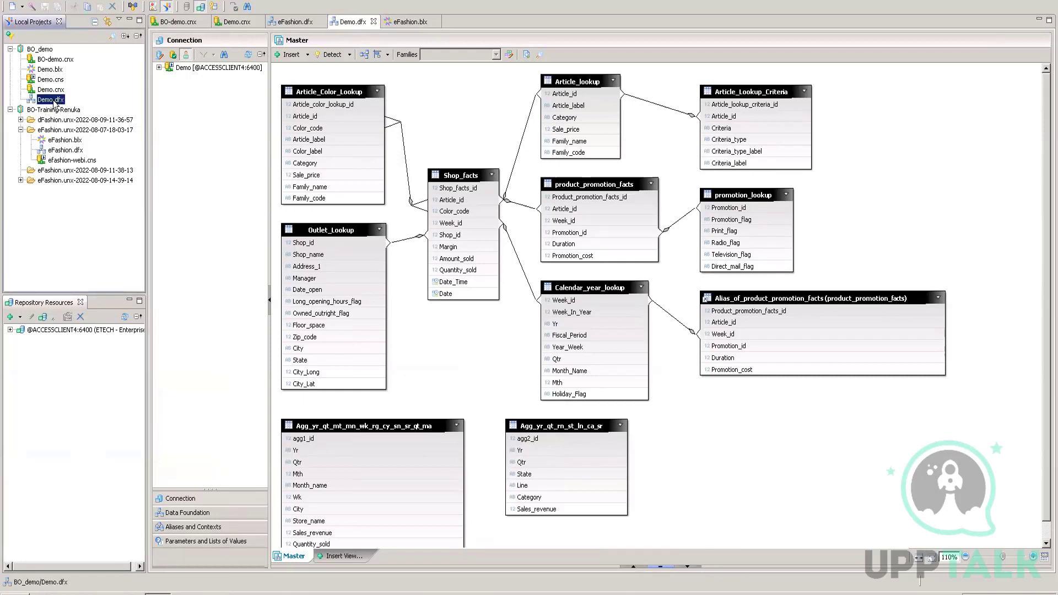
{"action": "right_click", "coordinate": [54, 102]}
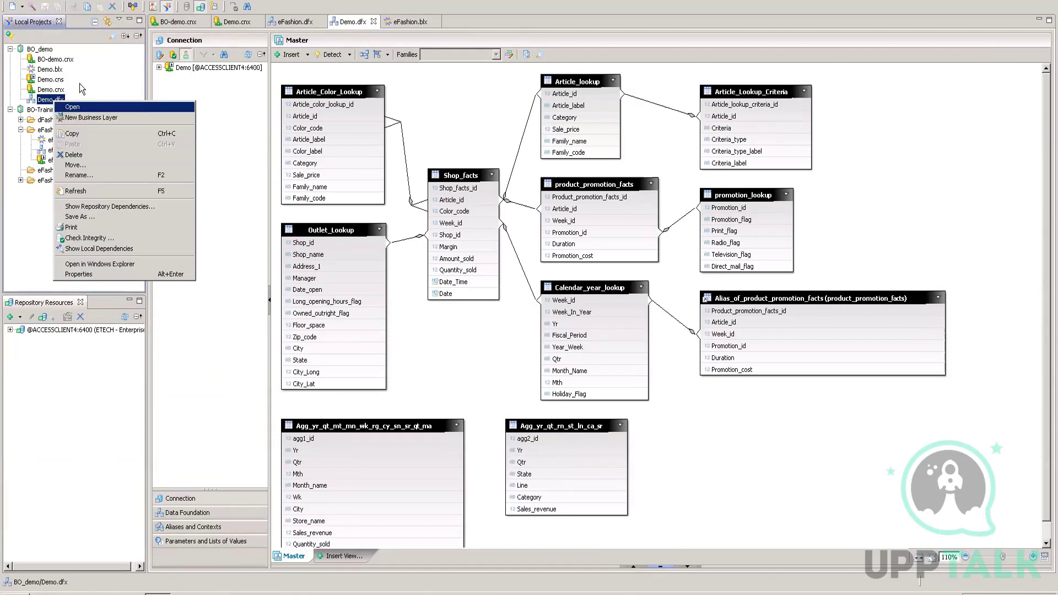
{"action": "left_click", "coordinate": [53, 71]}
{"action": "double_click", "coordinate": [53, 70]}
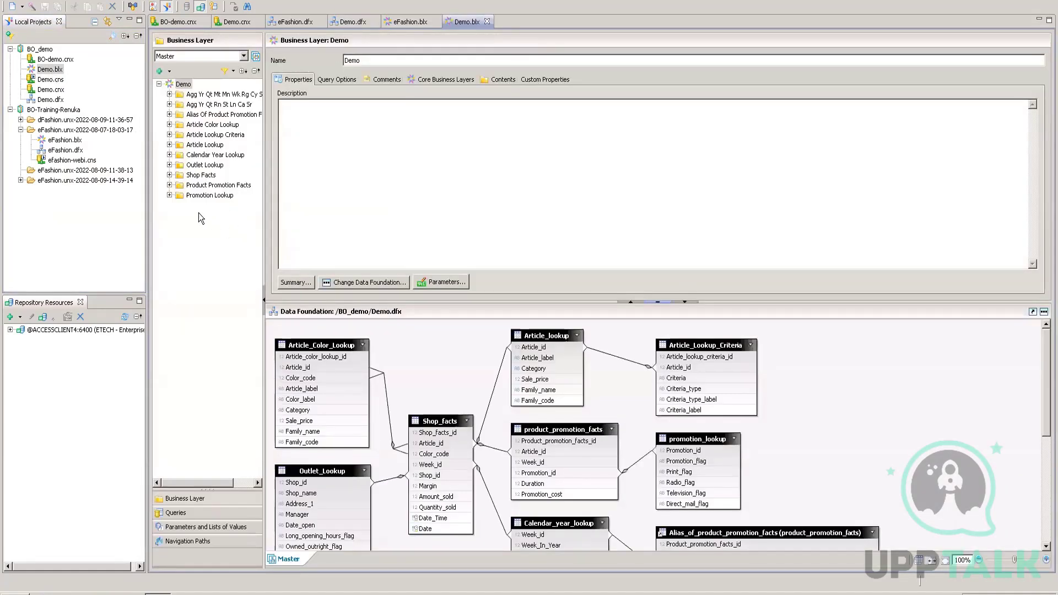
- Examine which objects the generated folders of the Demo business layer contain, including Article Color Lookup and Shop Facts
{"action": "left_click", "coordinate": [170, 95]}
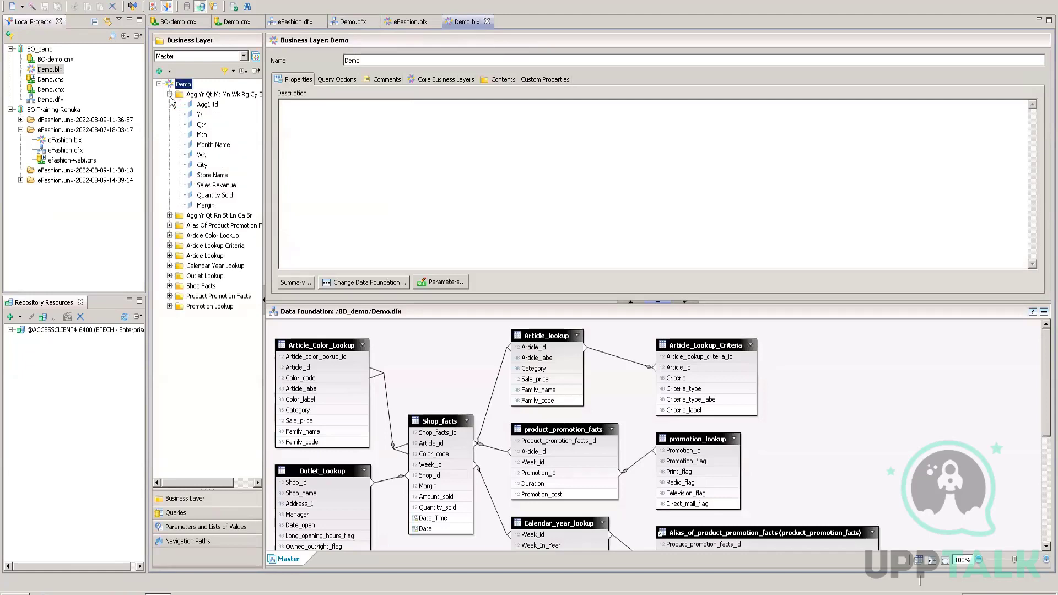
{"action": "left_click", "coordinate": [170, 95]}
{"action": "left_click", "coordinate": [170, 105]}
{"action": "left_click", "coordinate": [169, 105]}
{"action": "left_click", "coordinate": [170, 114]}
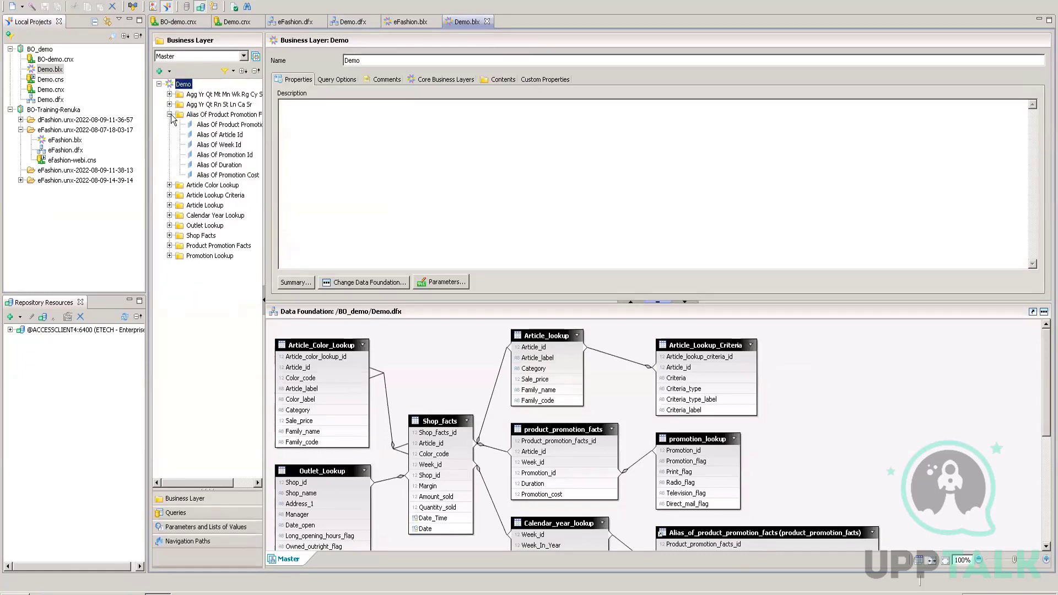
{"action": "left_click", "coordinate": [169, 114]}
{"action": "left_click", "coordinate": [170, 124]}
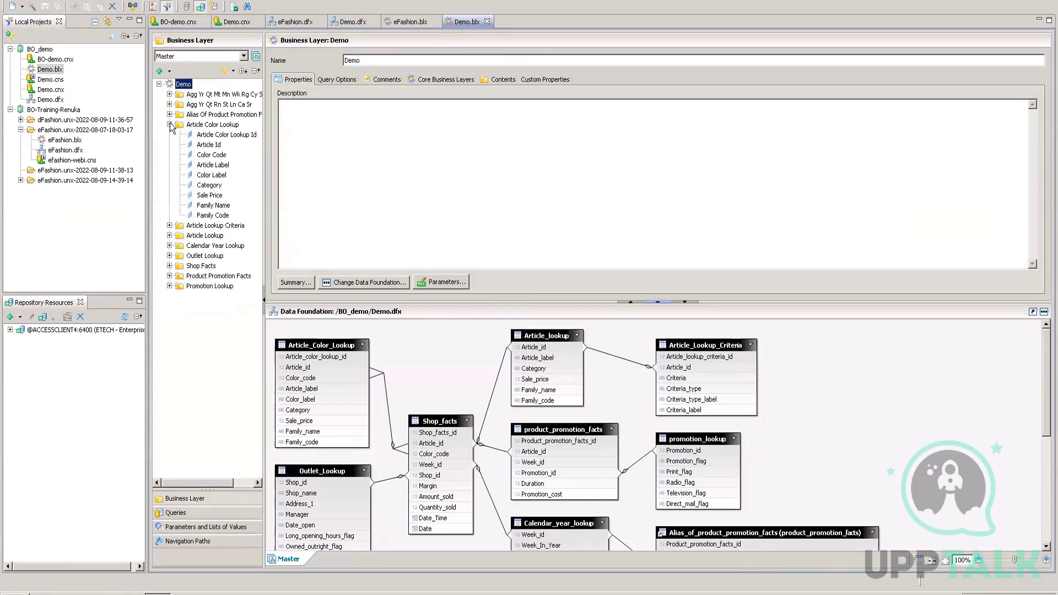
{"action": "left_click", "coordinate": [170, 125]}
{"action": "left_click", "coordinate": [170, 135]}
{"action": "left_click", "coordinate": [170, 134]}
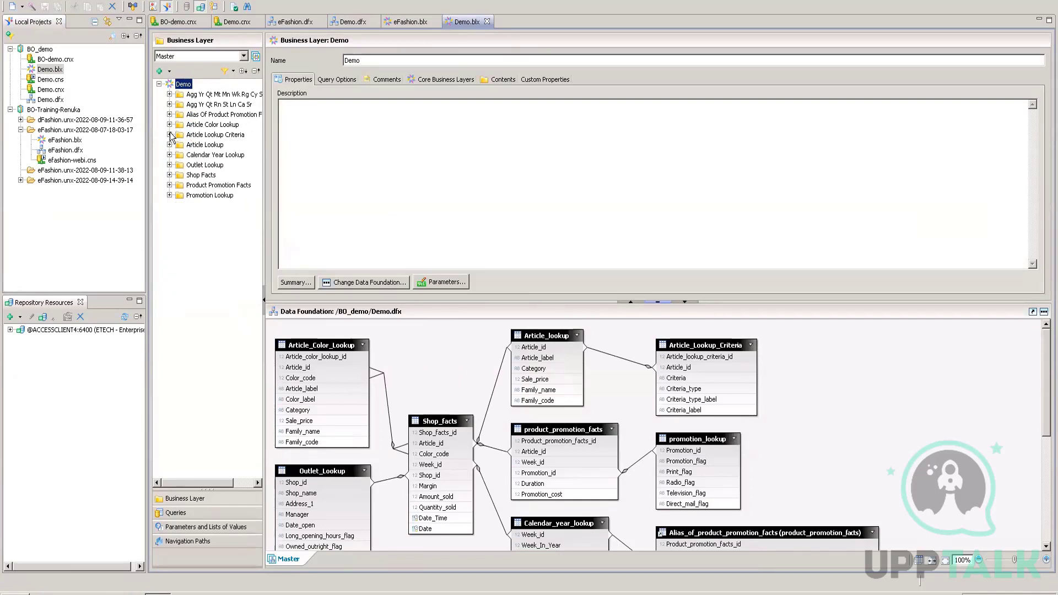
{"action": "left_click", "coordinate": [170, 186]}
{"action": "left_click", "coordinate": [169, 185]}
{"action": "left_click", "coordinate": [170, 164]}
{"action": "left_click", "coordinate": [169, 165]}
{"action": "left_click", "coordinate": [170, 155]}
{"action": "left_click", "coordinate": [170, 155]}
{"action": "left_click", "coordinate": [172, 194]}
{"action": "left_click", "coordinate": [172, 195]}
{"action": "left_click", "coordinate": [169, 175]}
{"action": "left_click", "coordinate": [170, 176]}
{"action": "left_click", "coordinate": [169, 176]}
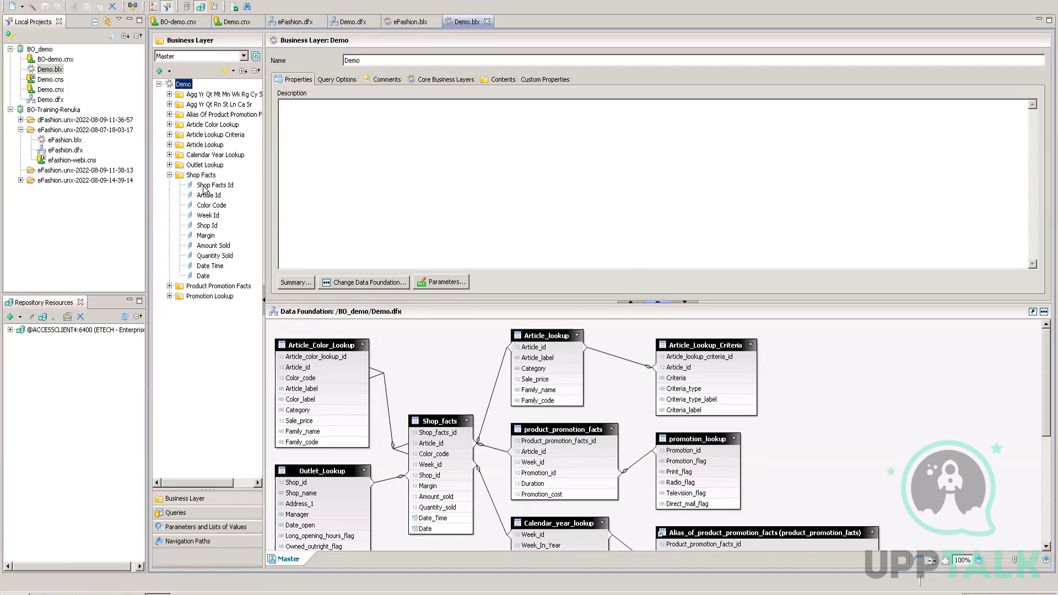
{"action": "left_click", "coordinate": [170, 175]}
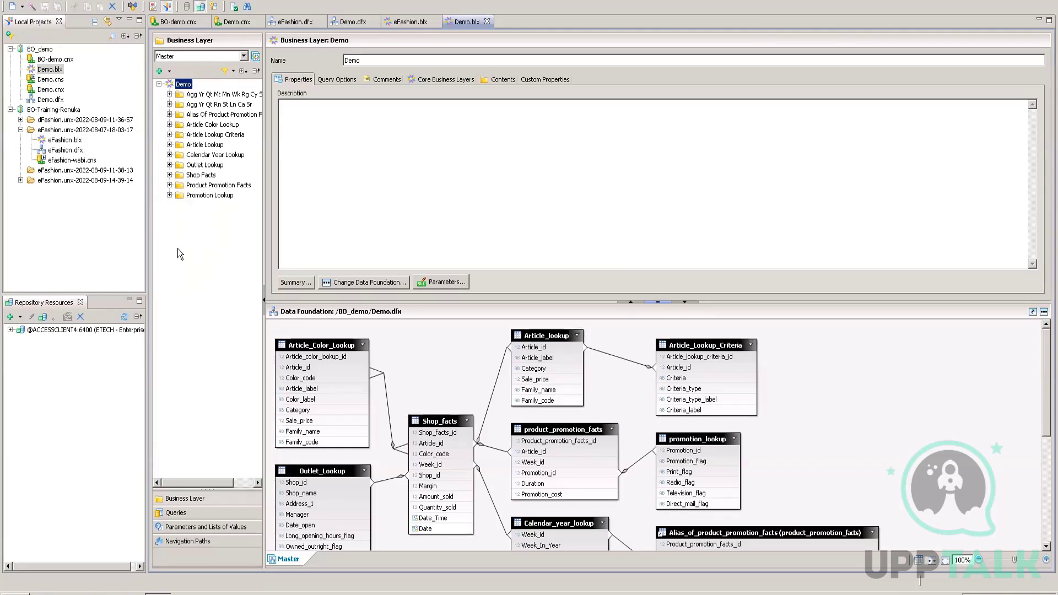
{"action": "right_click", "coordinate": [162, 224]}
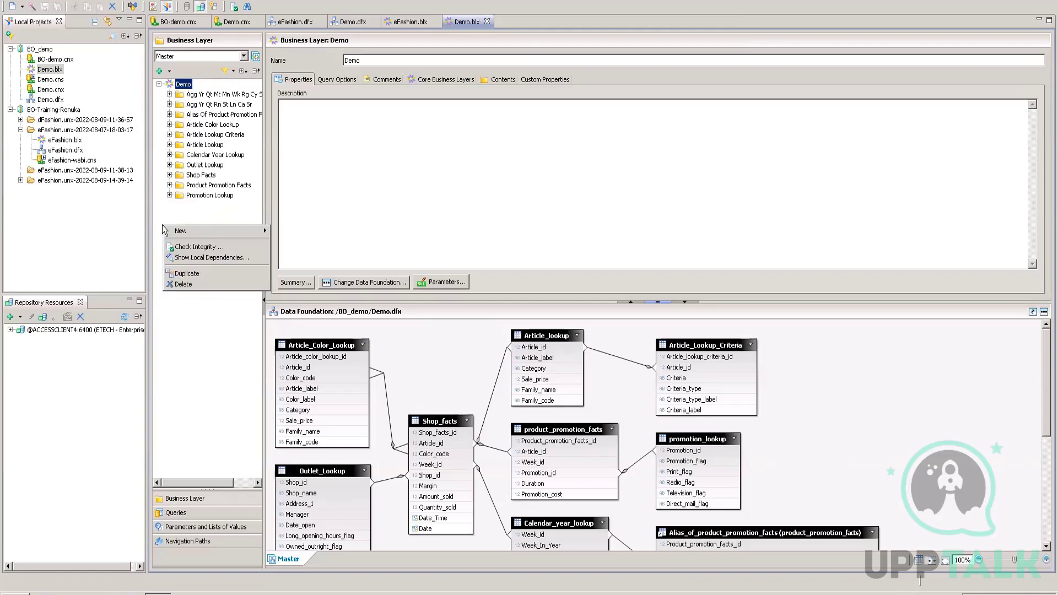
{"action": "mouse_move", "coordinate": [186, 233]}
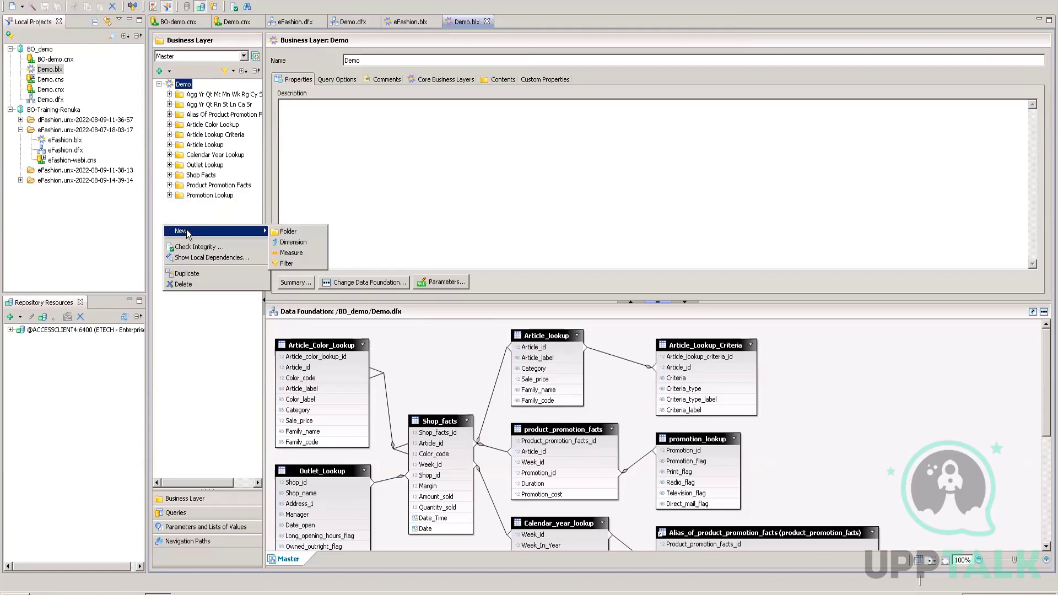
{"action": "left_click", "coordinate": [183, 212]}
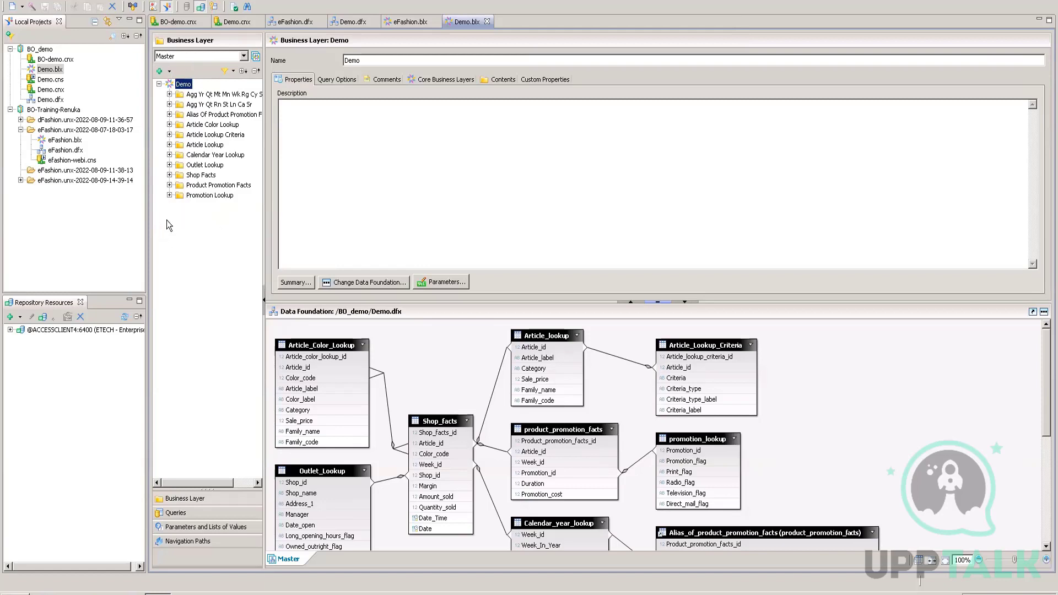
- Create a new folder named Time period in the Demo business layer
{"action": "right_click", "coordinate": [165, 221]}
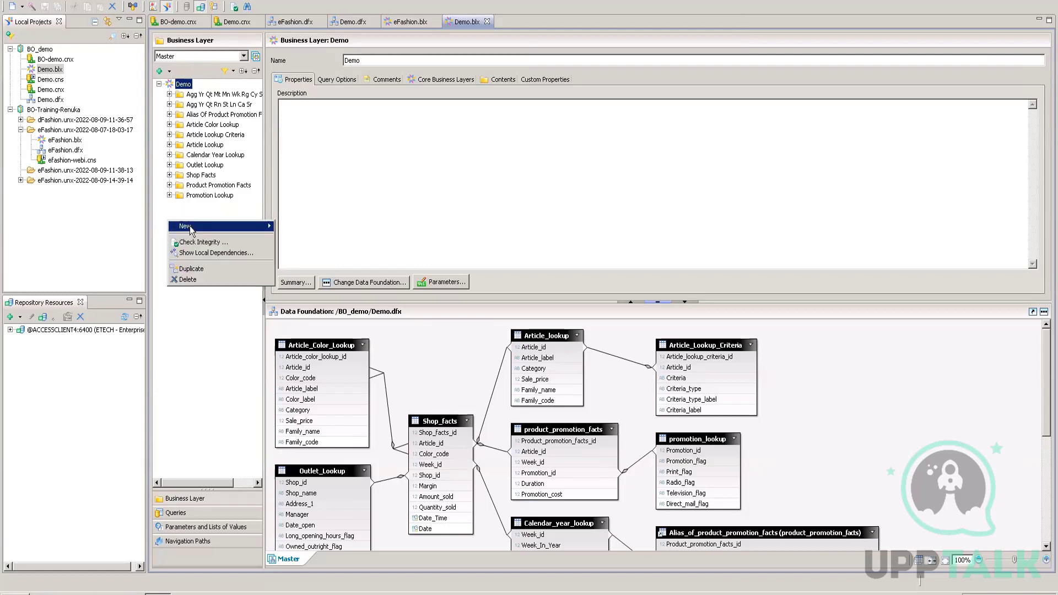
{"action": "mouse_move", "coordinate": [246, 231]}
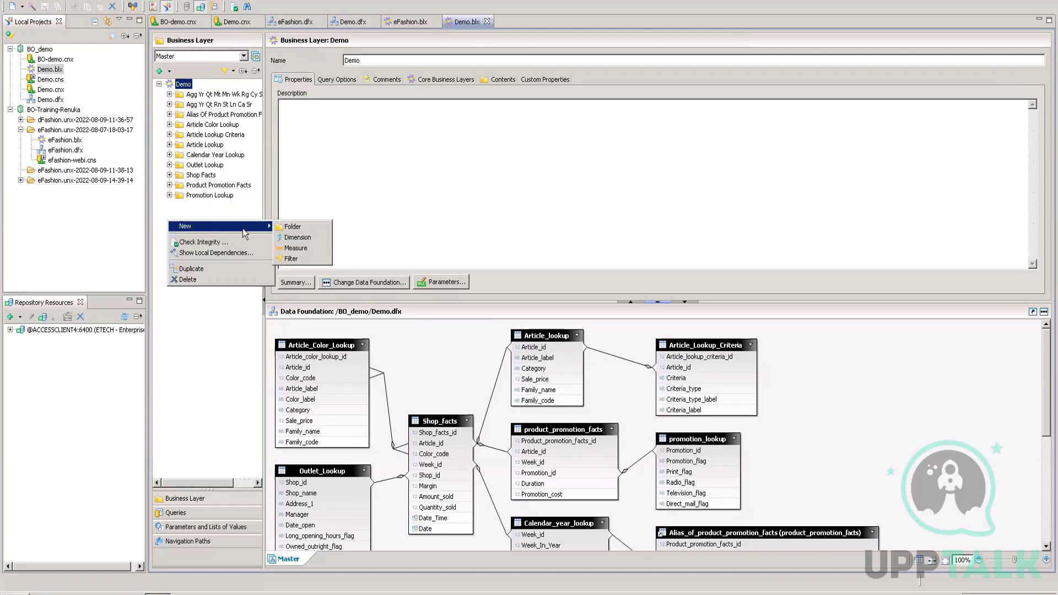
{"action": "left_click", "coordinate": [292, 227]}
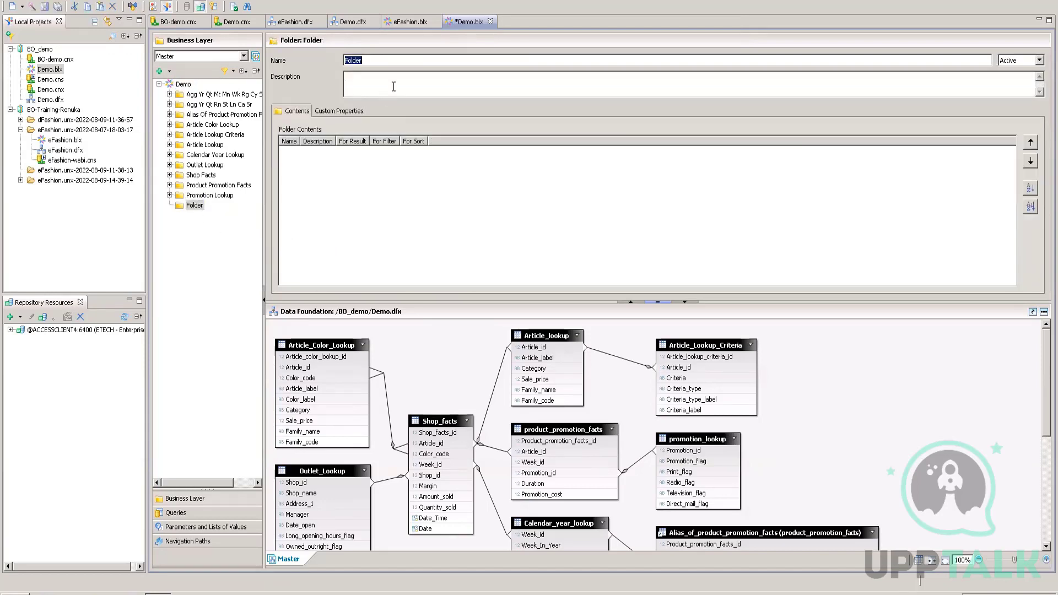
{"action": "type", "text": "Time period"}
{"action": "left_click", "coordinate": [202, 206]}
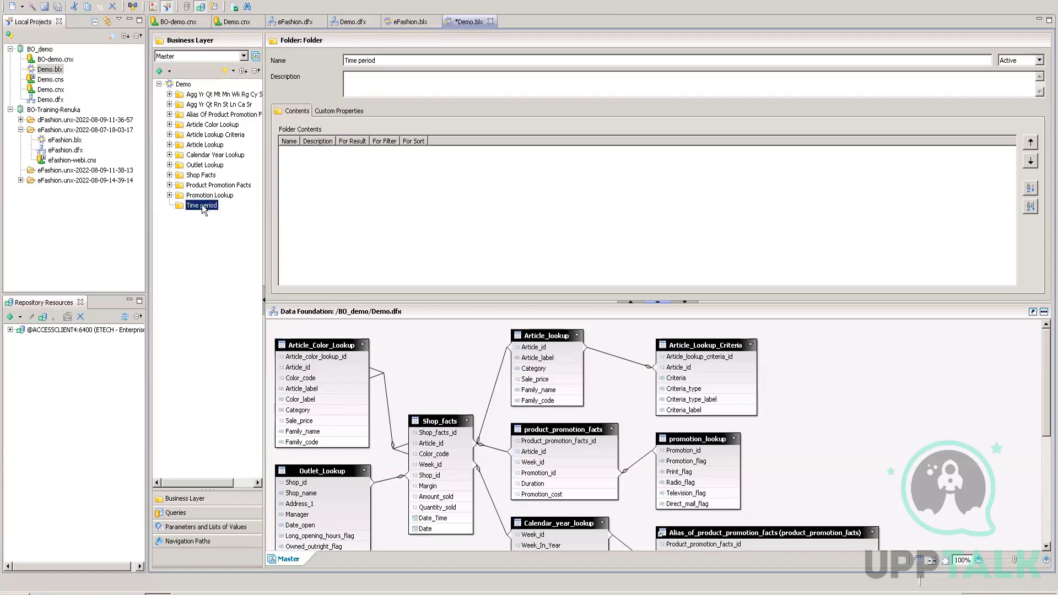
- Add a new dimension named Year inside the Time period folder
{"action": "right_click", "coordinate": [203, 209]}
{"action": "mouse_move", "coordinate": [255, 213]}
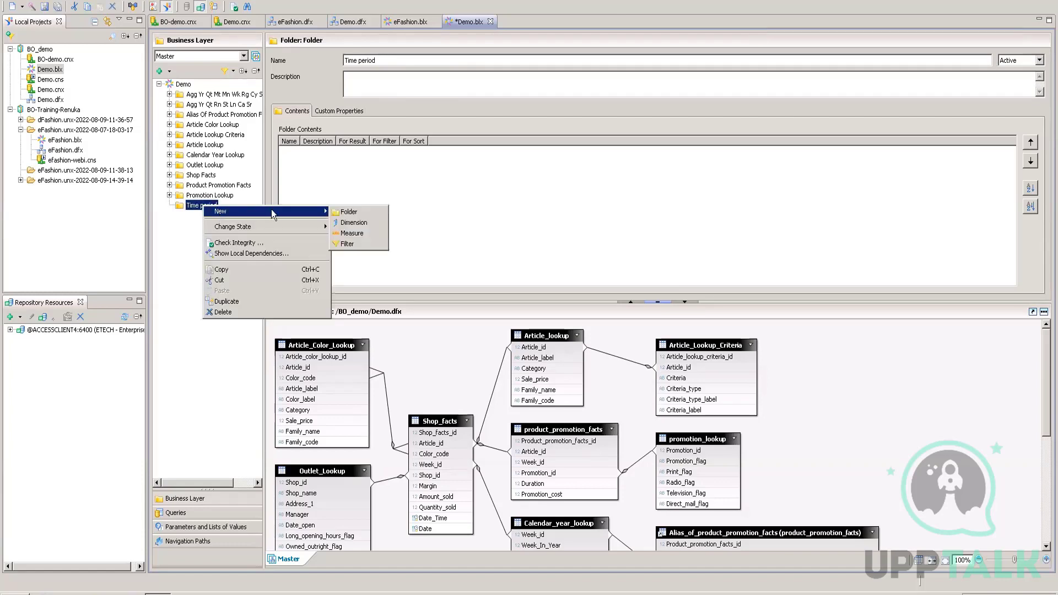
{"action": "left_click", "coordinate": [351, 224]}
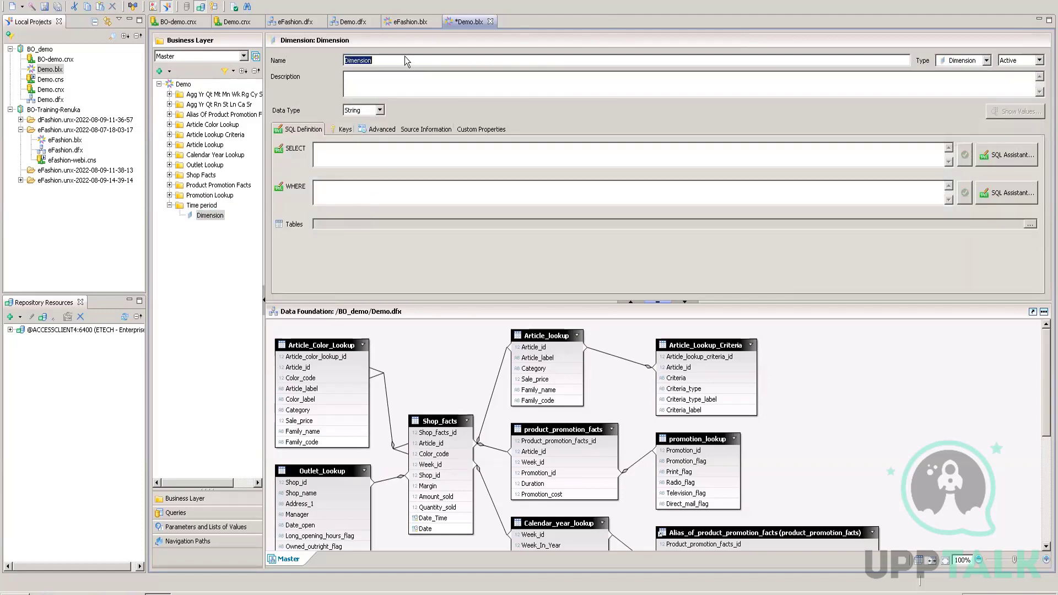
{"action": "type", "text": "Year"}
- Build the Year dimension's SELECT expression with the SQL Assistant from the Yr column of the Calendar_year_lookup table
{"action": "left_click", "coordinate": [353, 154]}
{"action": "left_click", "coordinate": [1012, 155]}
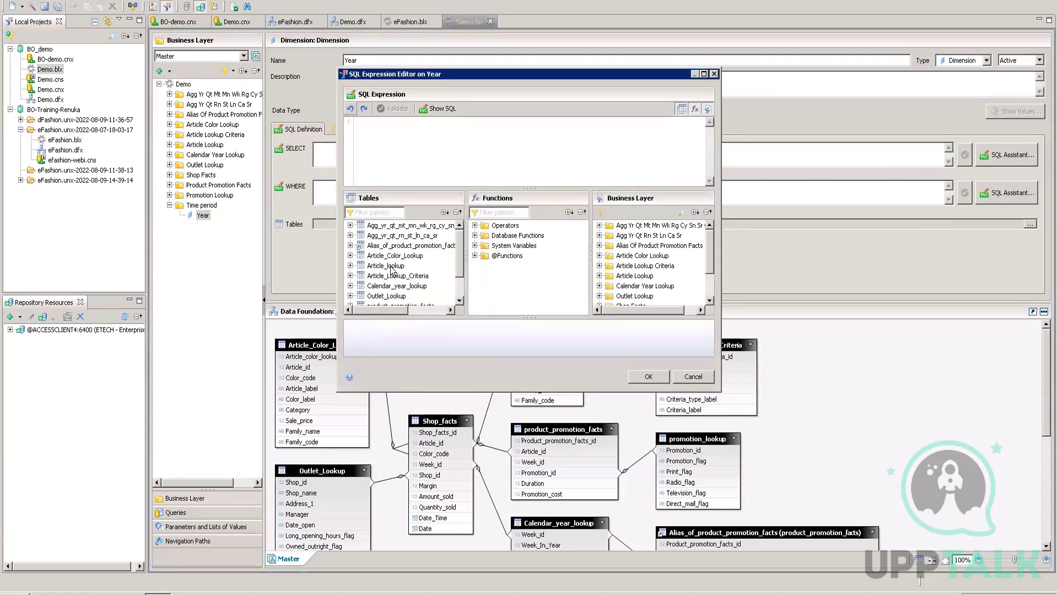
{"action": "scroll", "coordinate": [462, 287], "scroll_direction": "down", "scroll_amount": 1}
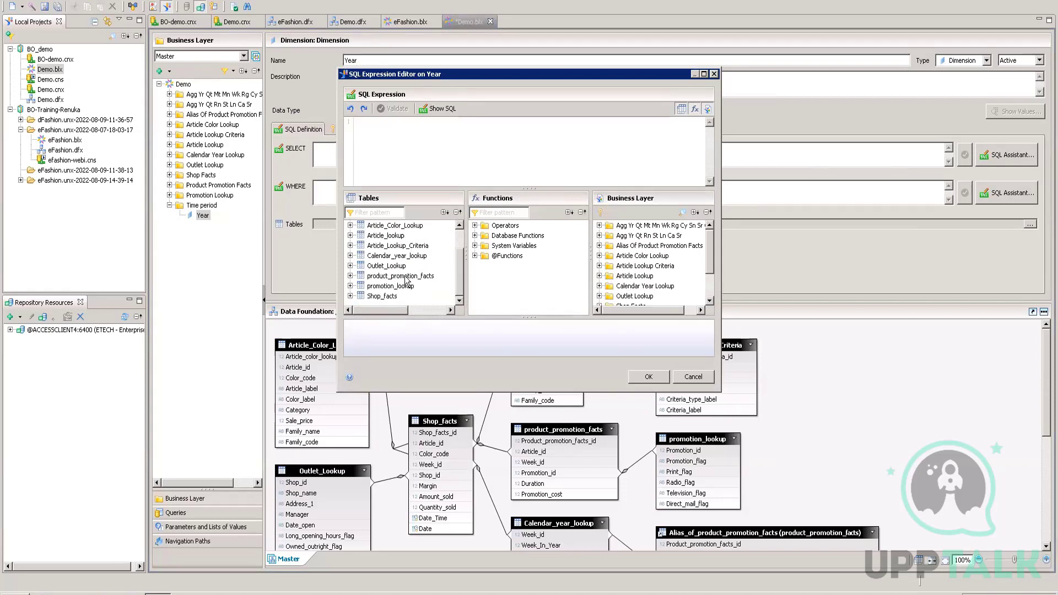
{"action": "left_click", "coordinate": [351, 256]}
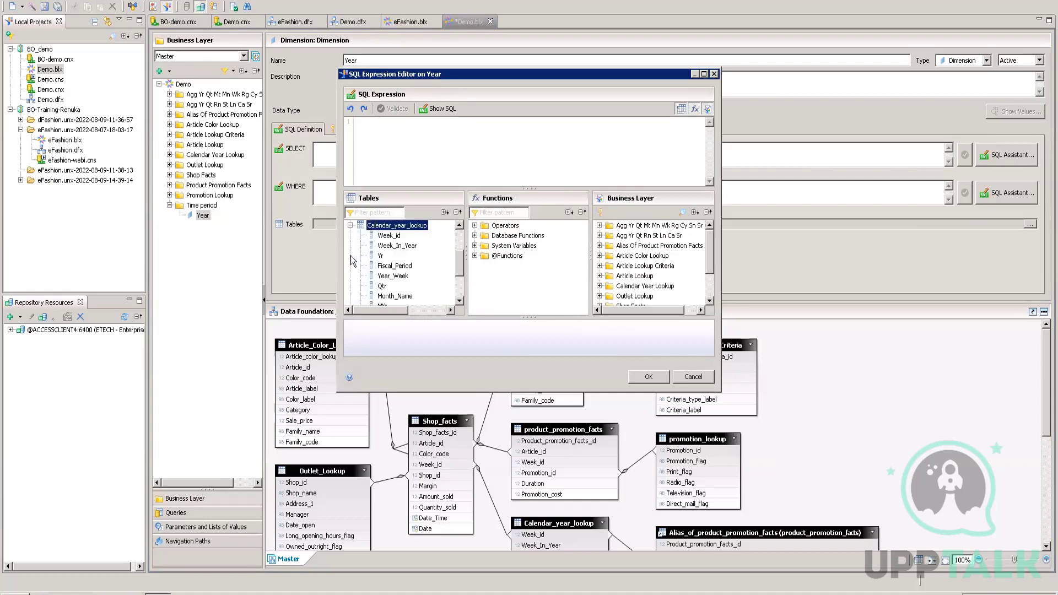
{"action": "left_click", "coordinate": [382, 256]}
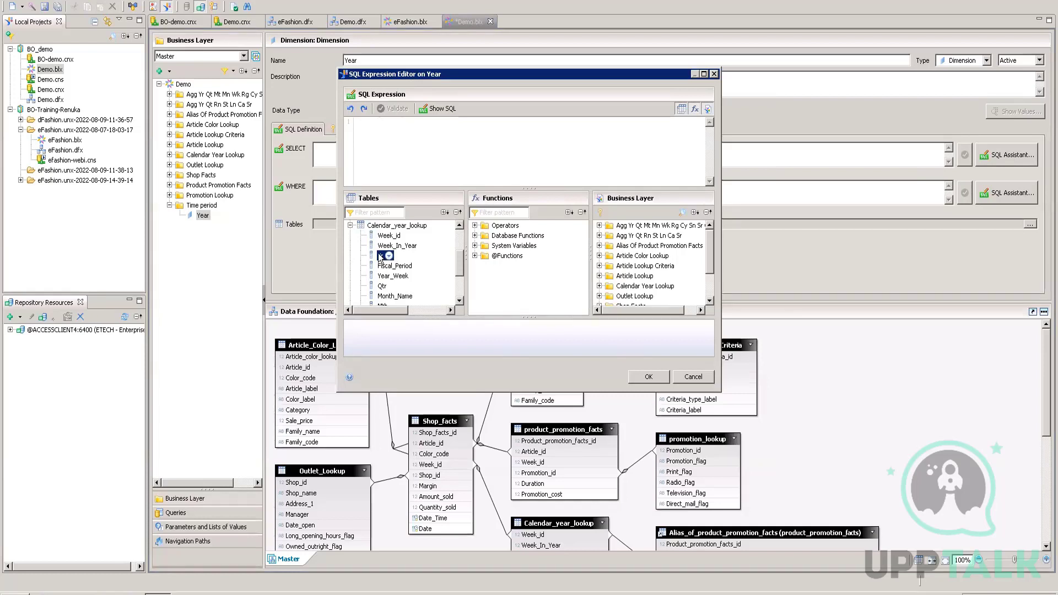
{"action": "double_click", "coordinate": [382, 257]}
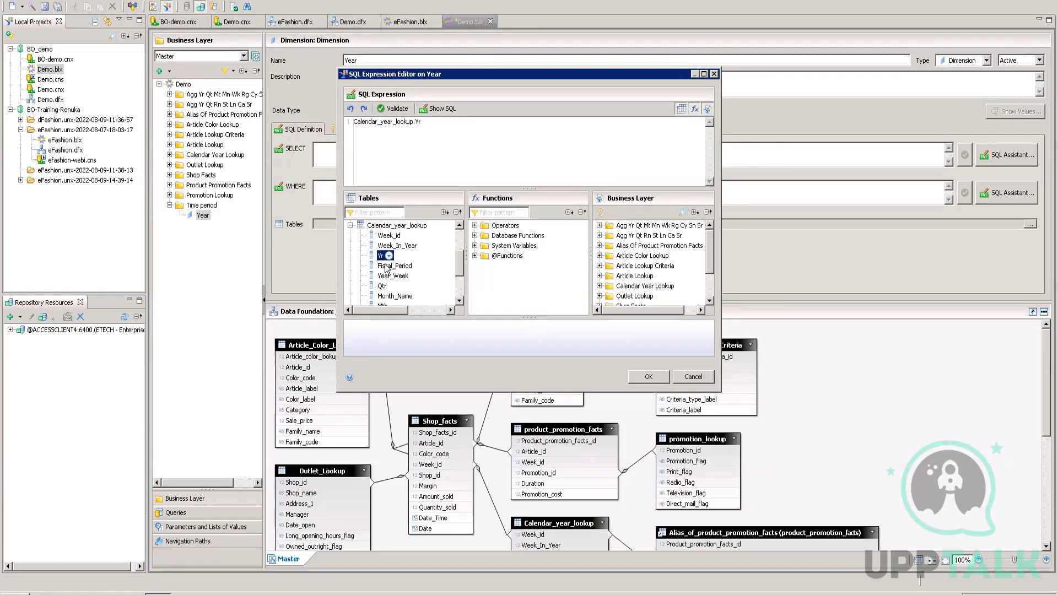
- Validate the SQL expression and apply it to the Year dimension
{"action": "left_click", "coordinate": [393, 109]}
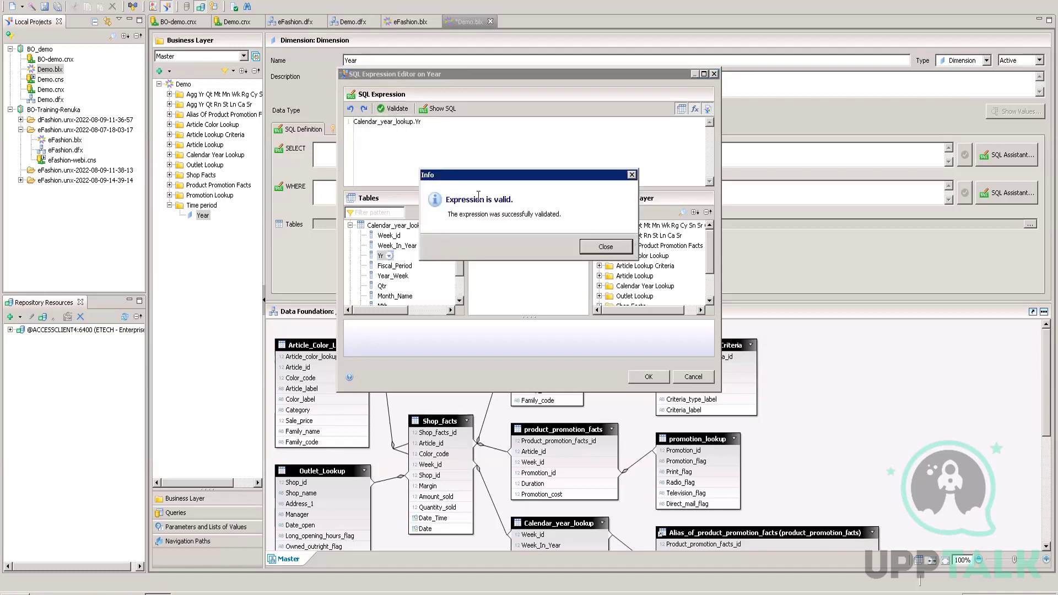
{"action": "left_click", "coordinate": [609, 247]}
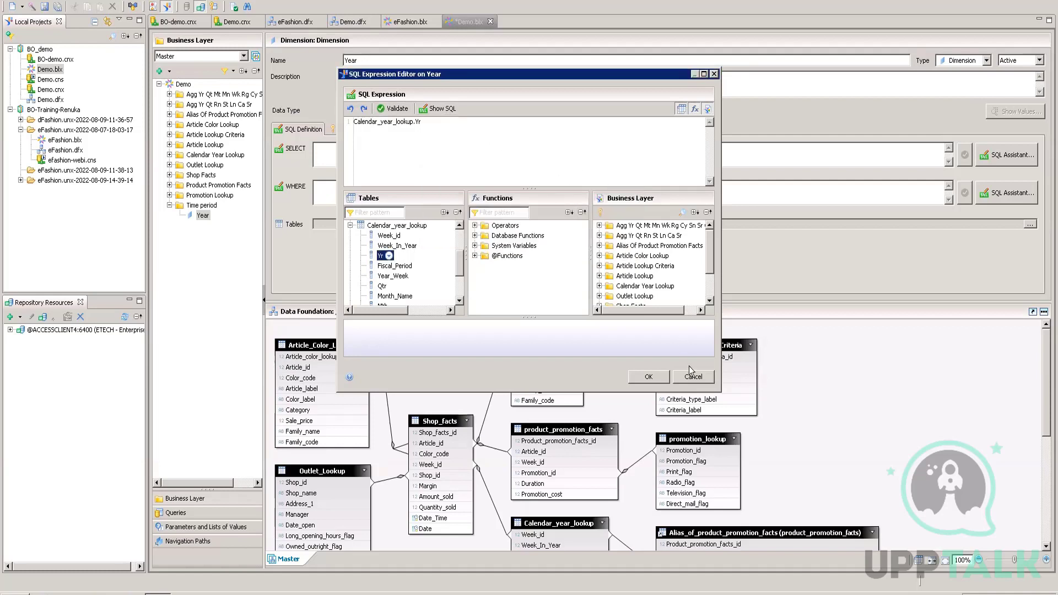
{"action": "left_click", "coordinate": [649, 377]}
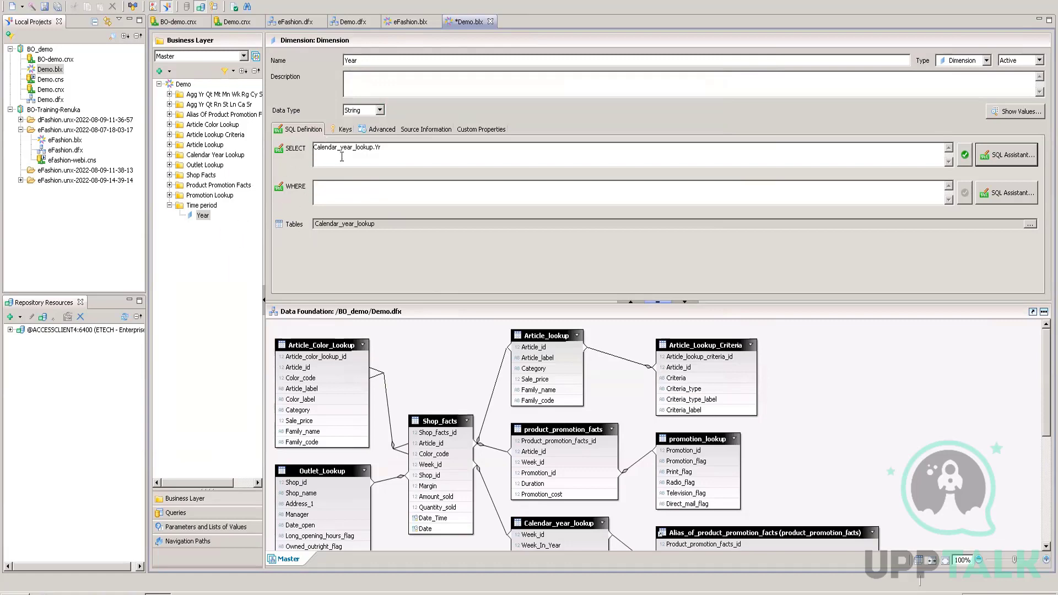
- Keep Dimension as the object type and show the values of the Year dimension
{"action": "left_click", "coordinate": [986, 61]}
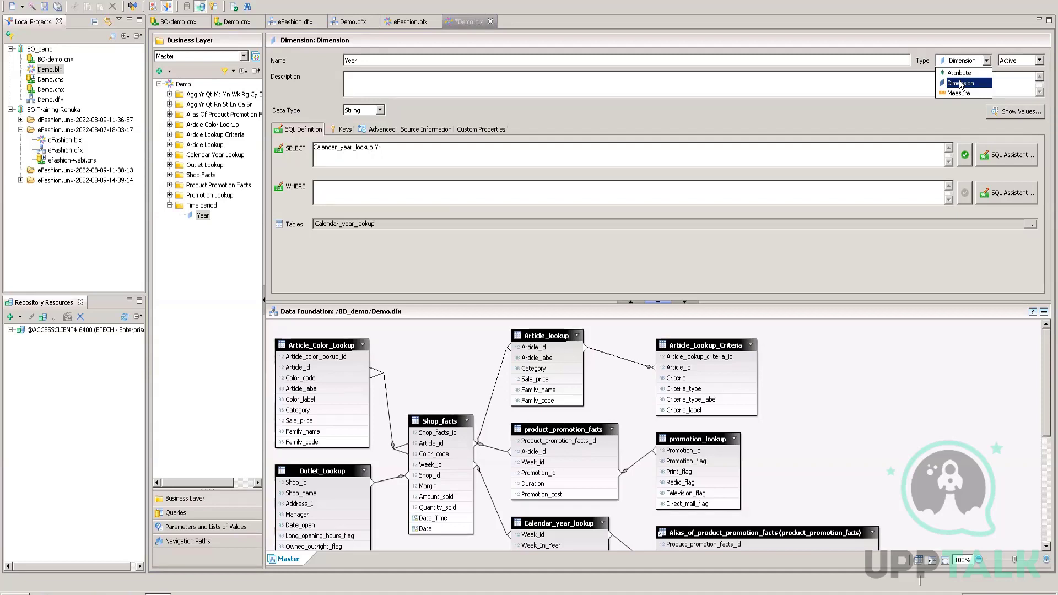
{"action": "left_click", "coordinate": [960, 83]}
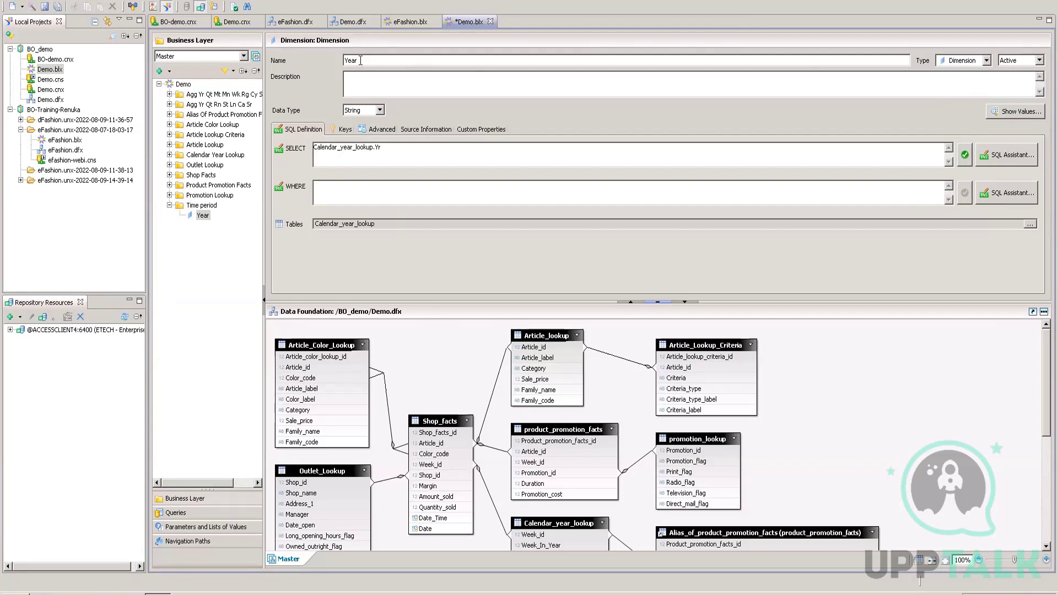
{"action": "left_click", "coordinate": [1020, 112]}
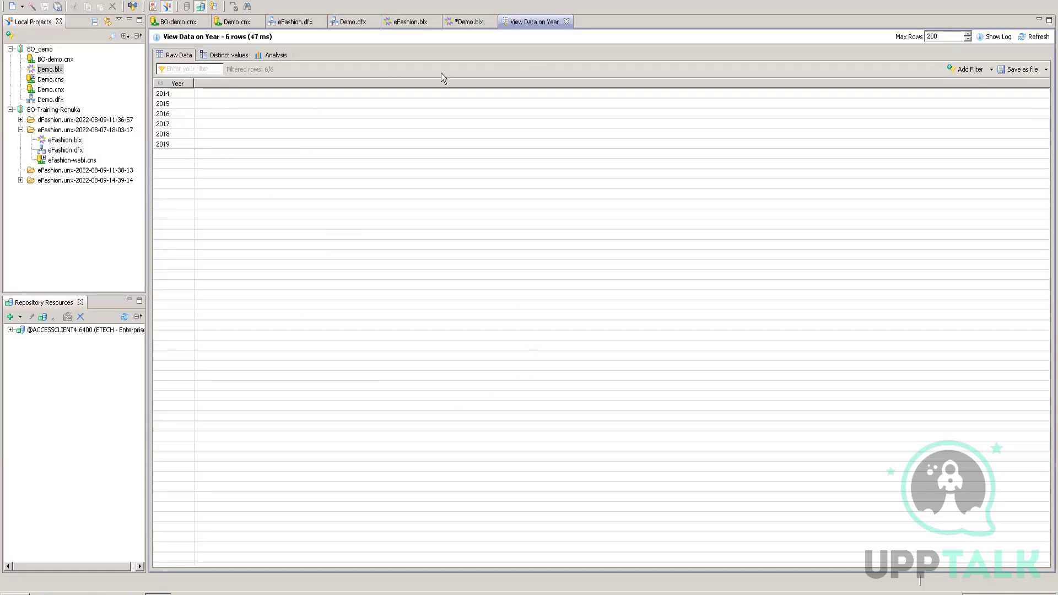
- Review the distinct values and raw data of the Year dimension, and close the data view
{"action": "left_click", "coordinate": [231, 55]}
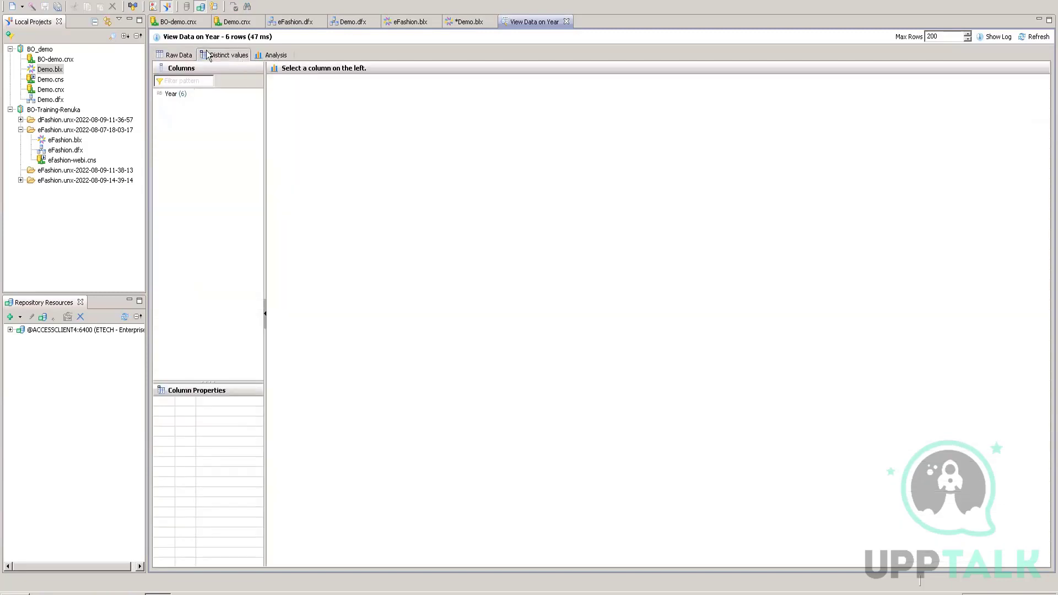
{"action": "left_click", "coordinate": [187, 56]}
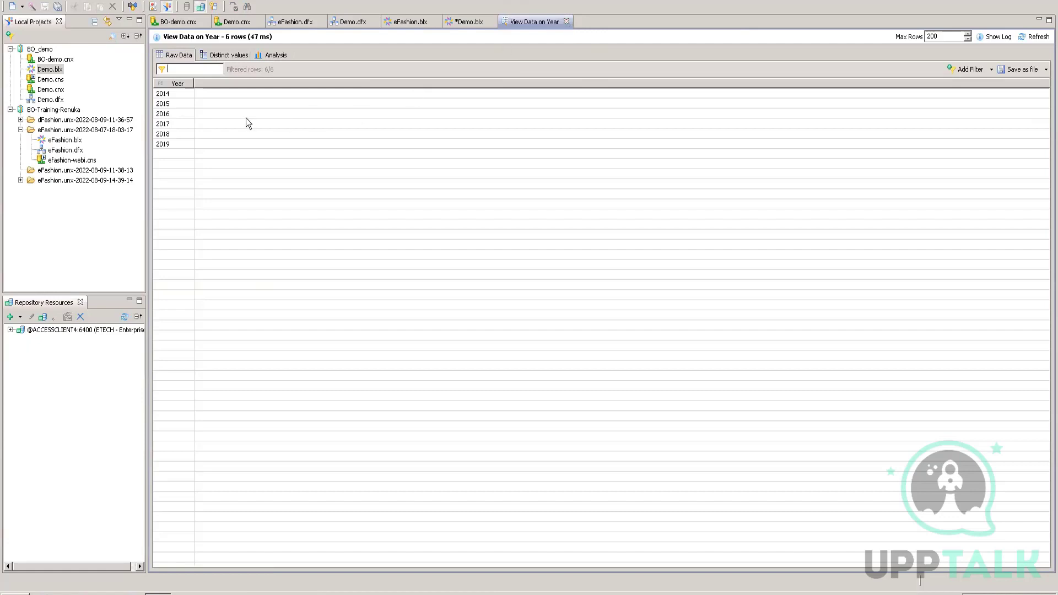
{"action": "left_click", "coordinate": [992, 69]}
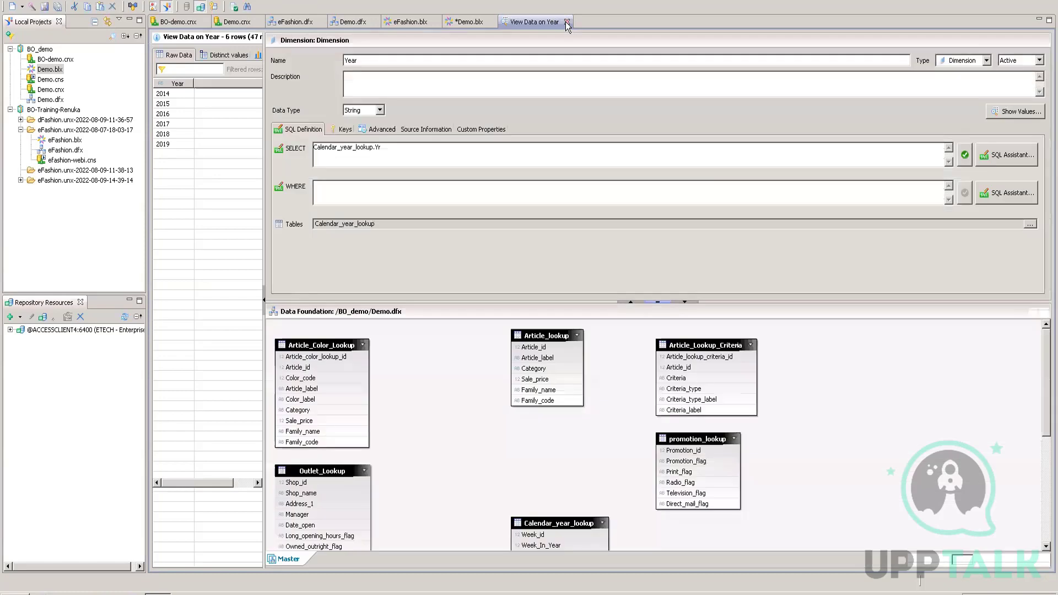
{"action": "left_click", "coordinate": [567, 22]}
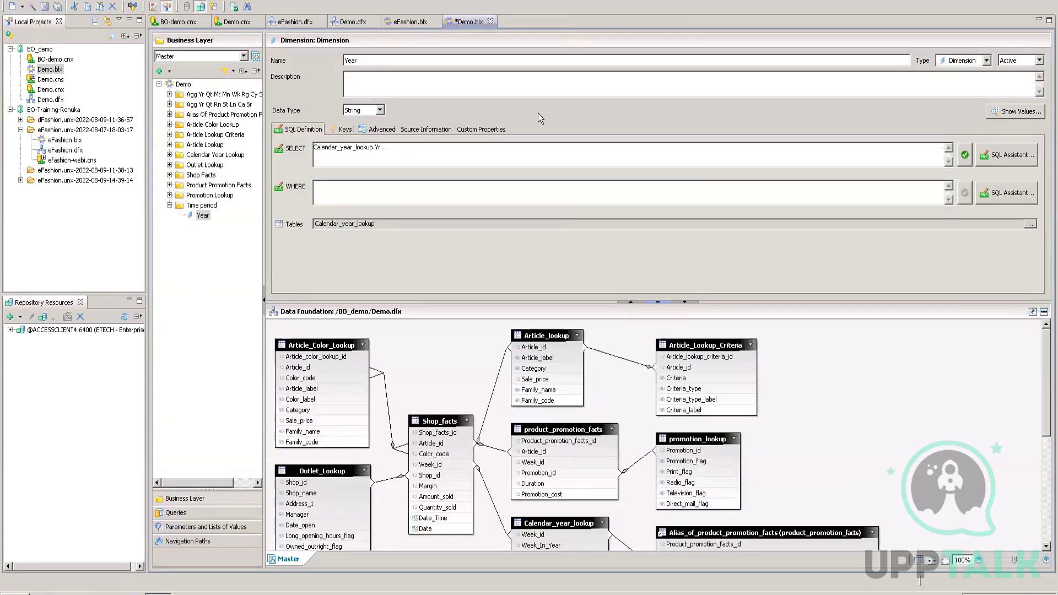
- Review the Year dimension's keys and source information, and add an empty custom property to it
{"action": "left_click", "coordinate": [347, 130]}
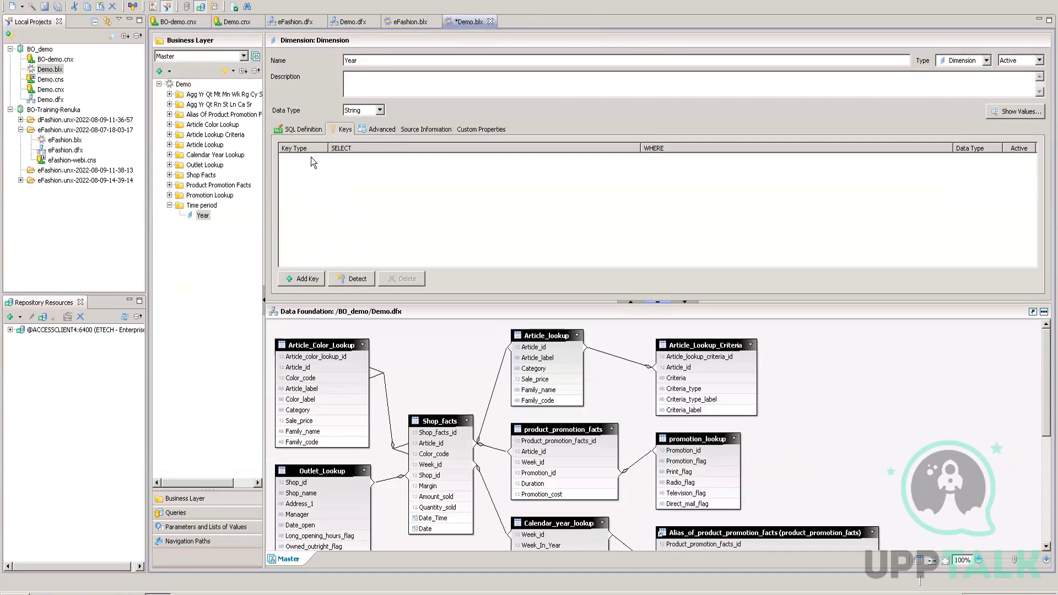
{"action": "left_click", "coordinate": [418, 132]}
{"action": "left_click", "coordinate": [480, 130]}
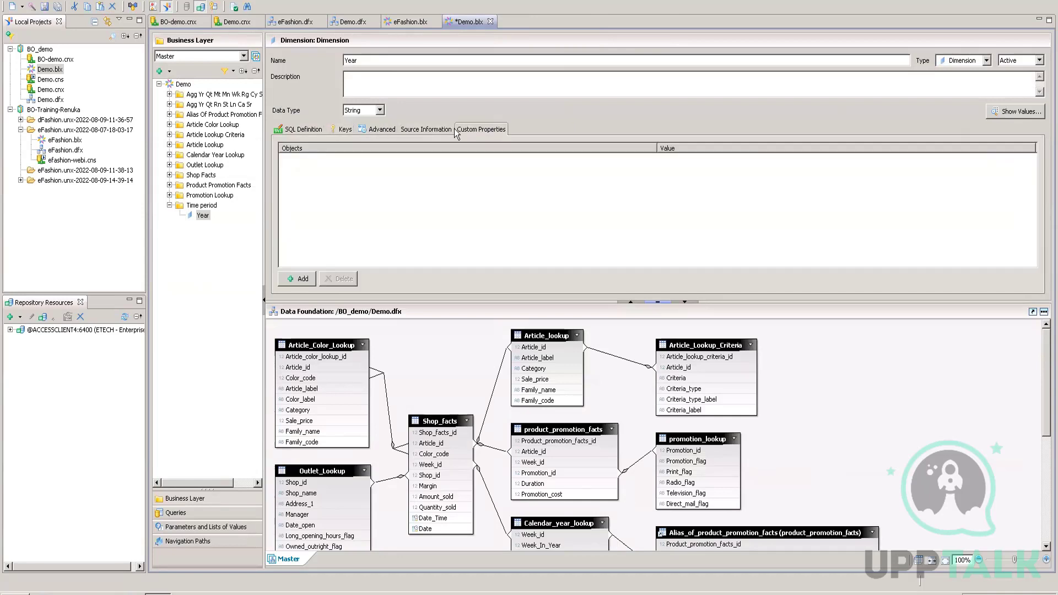
{"action": "left_click", "coordinate": [310, 279]}
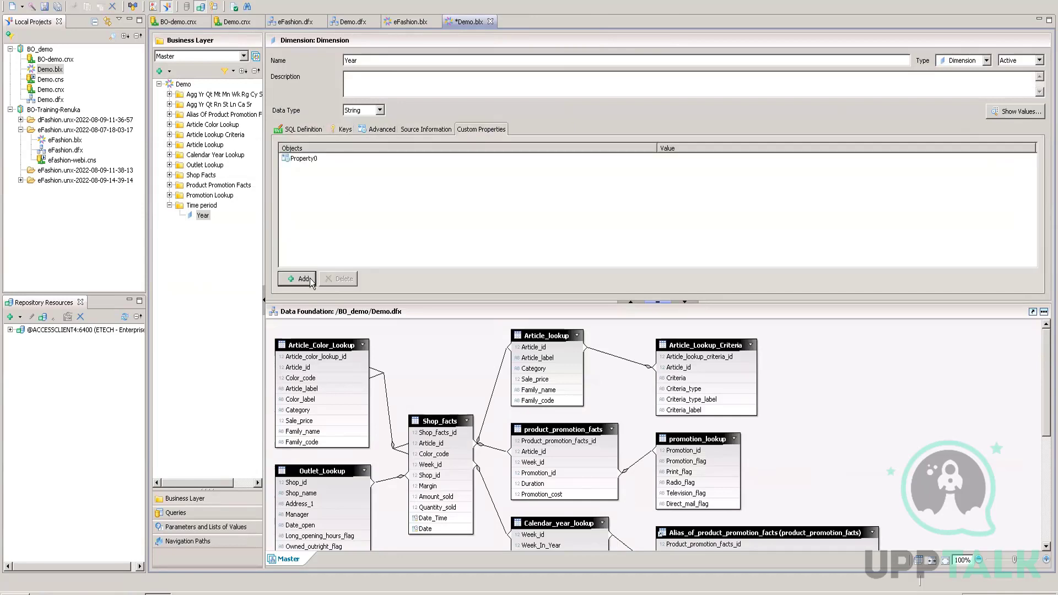
{"action": "left_click", "coordinate": [420, 134]}
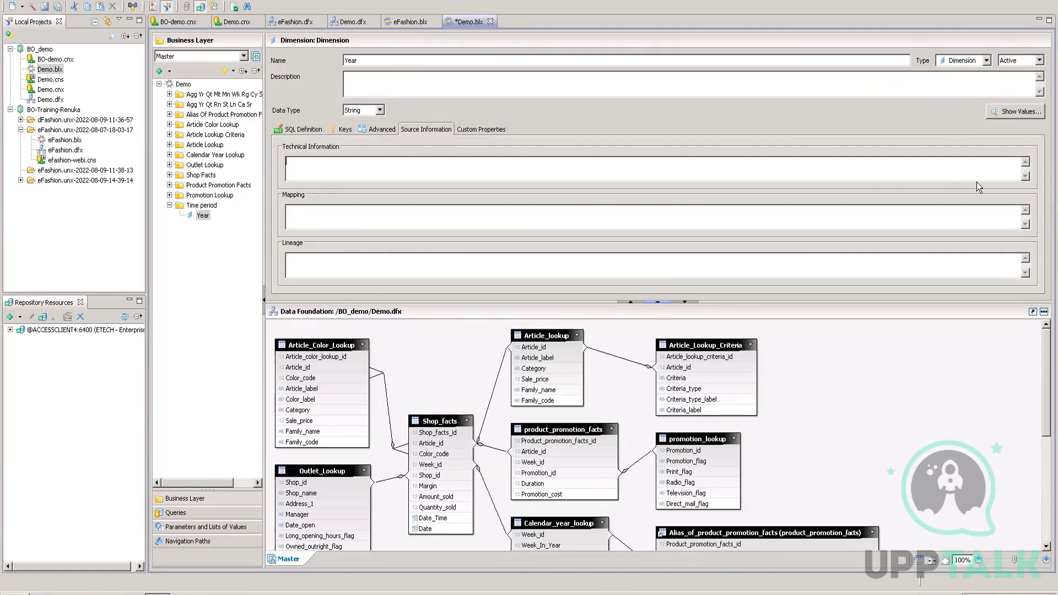
{"action": "left_click", "coordinate": [215, 269]}
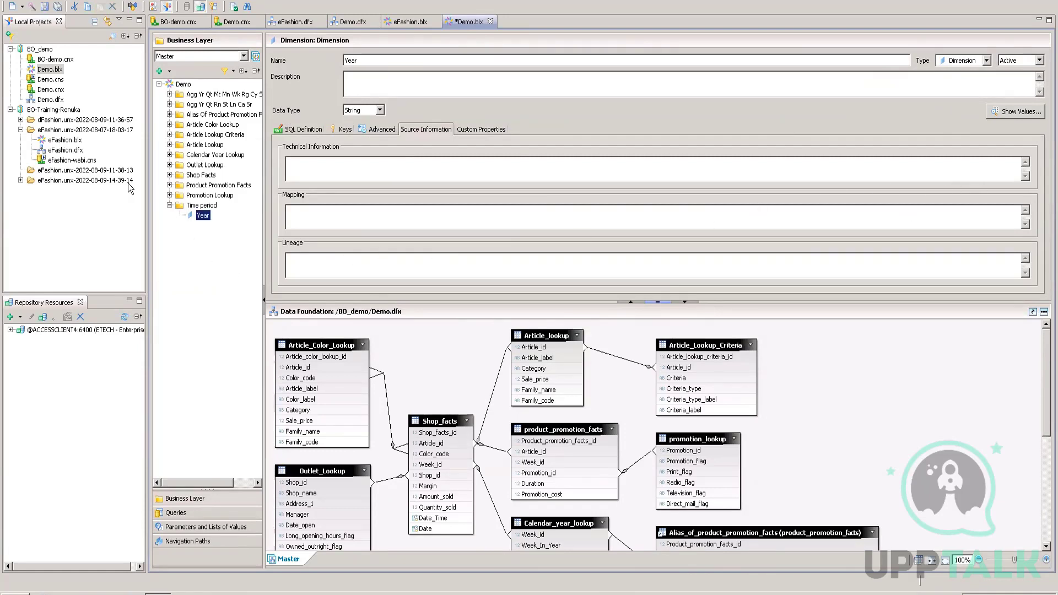
- Open the eFashion.blx business layer and examine the SELECT expression of the Sales revenue measure
{"action": "double_click", "coordinate": [70, 141]}
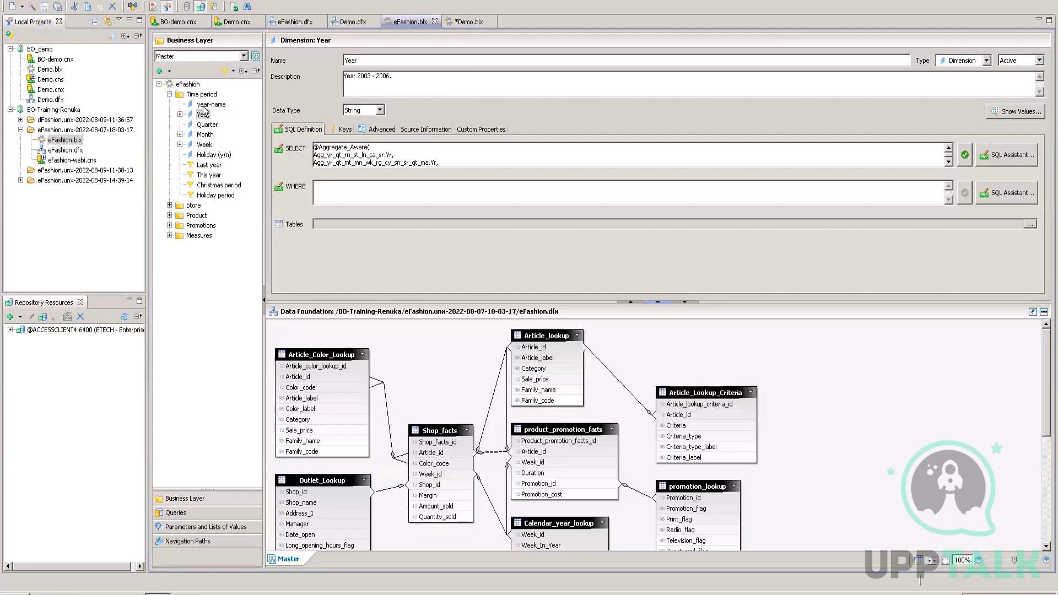
{"action": "left_click", "coordinate": [169, 95]}
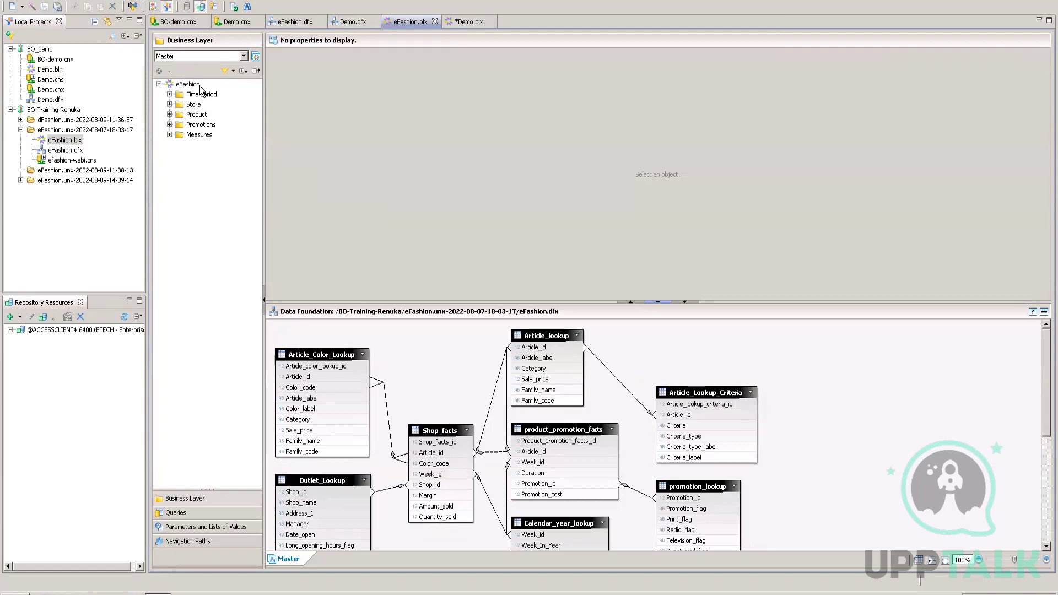
{"action": "left_click", "coordinate": [170, 135]}
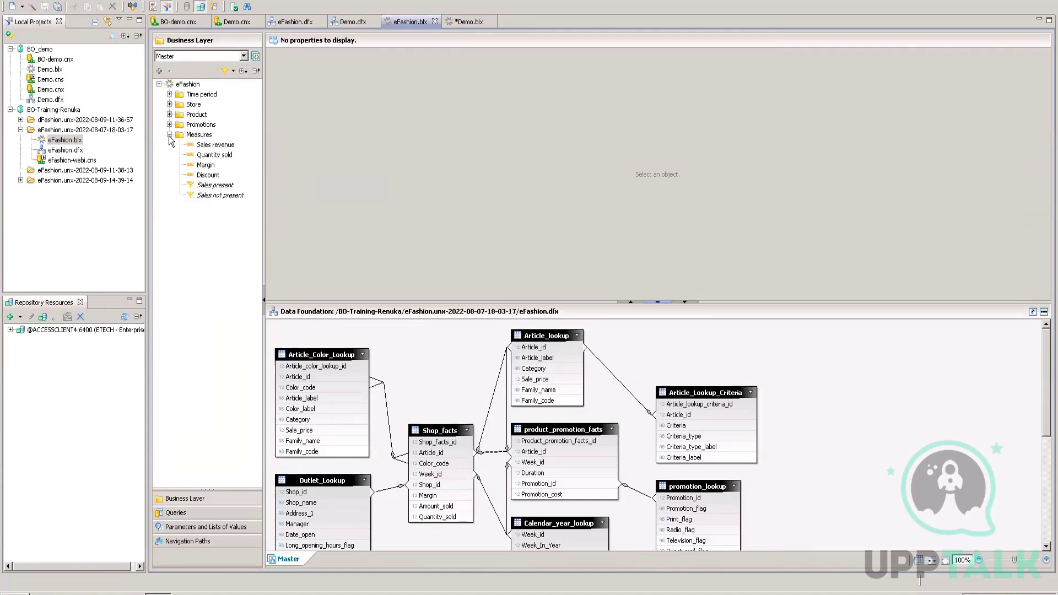
{"action": "left_click", "coordinate": [207, 145]}
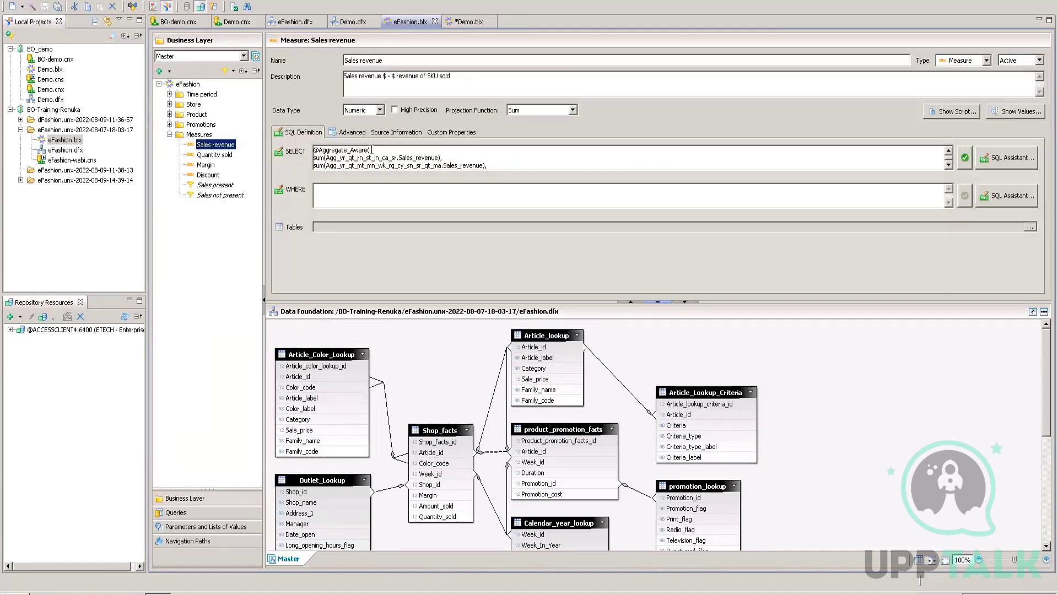
{"action": "left_click", "coordinate": [481, 163]}
{"action": "scroll", "coordinate": [491, 163], "scroll_direction": "down", "scroll_amount": 1}
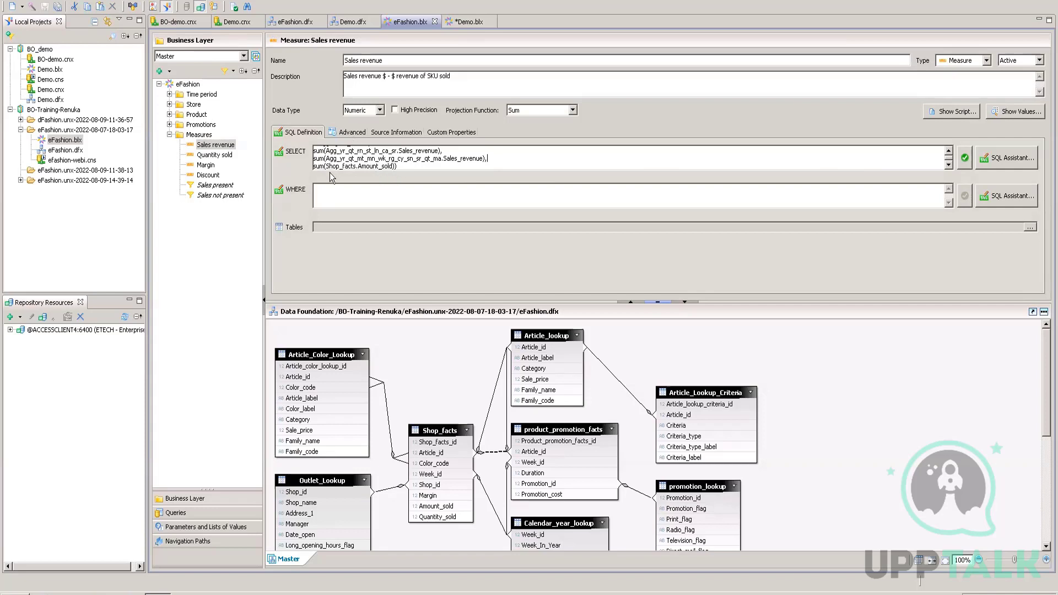
- Examine the SQL definitions of the Quantity sold, Margin and Discount measures, and collapse the Measures folder
{"action": "left_click", "coordinate": [213, 155]}
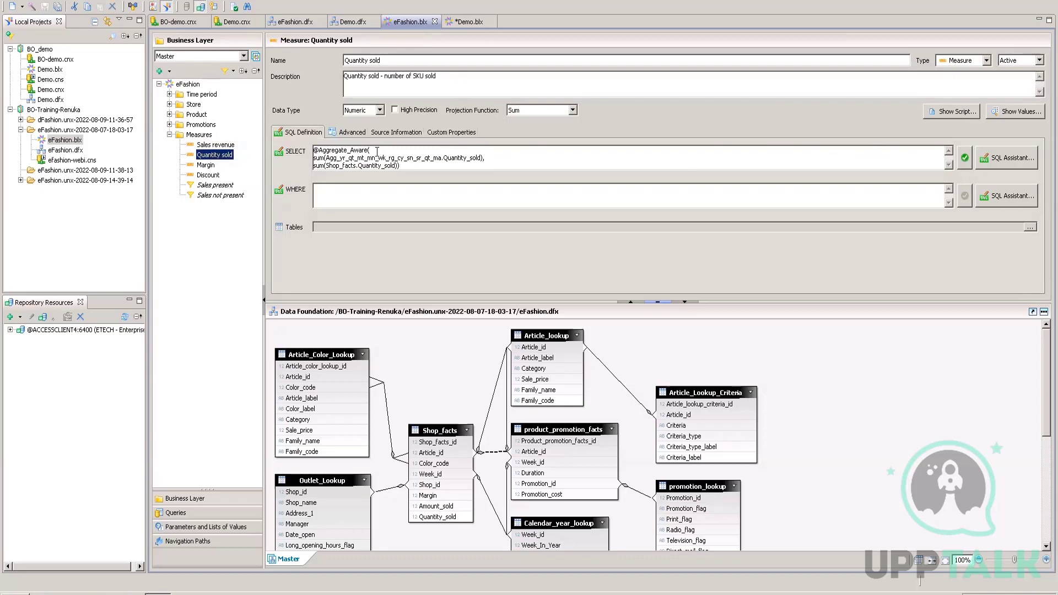
{"action": "left_click", "coordinate": [205, 165]}
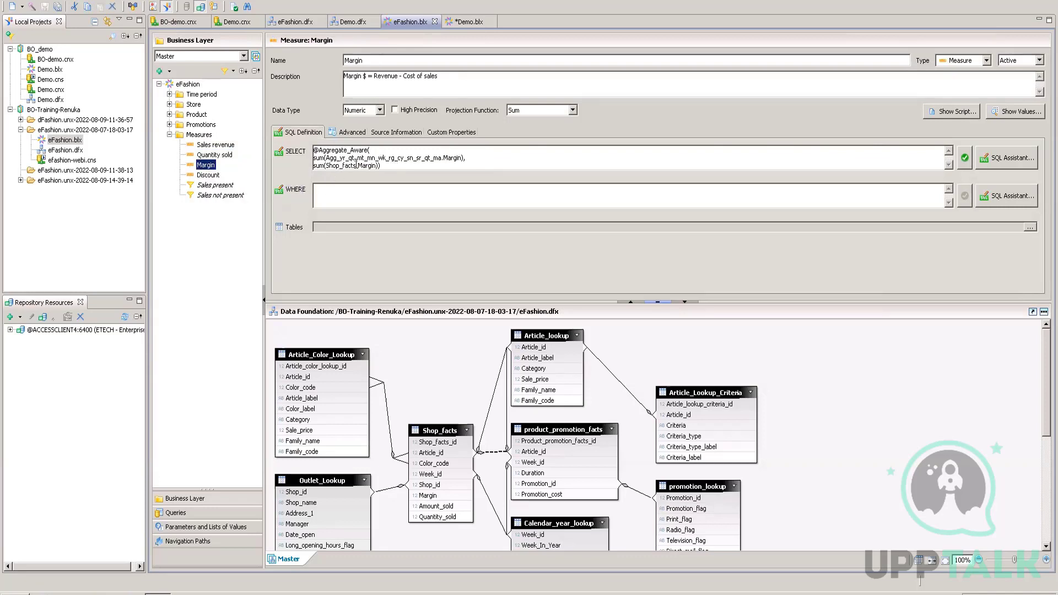
{"action": "left_click_drag", "start_coordinate": [378, 166], "coordinate": [330, 167]}
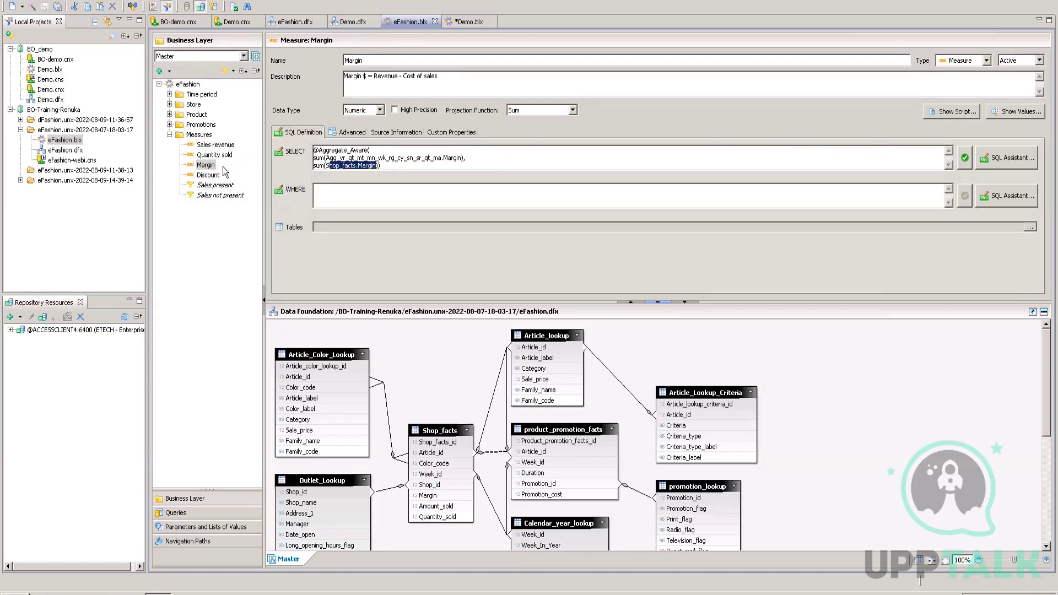
{"action": "left_click", "coordinate": [210, 175]}
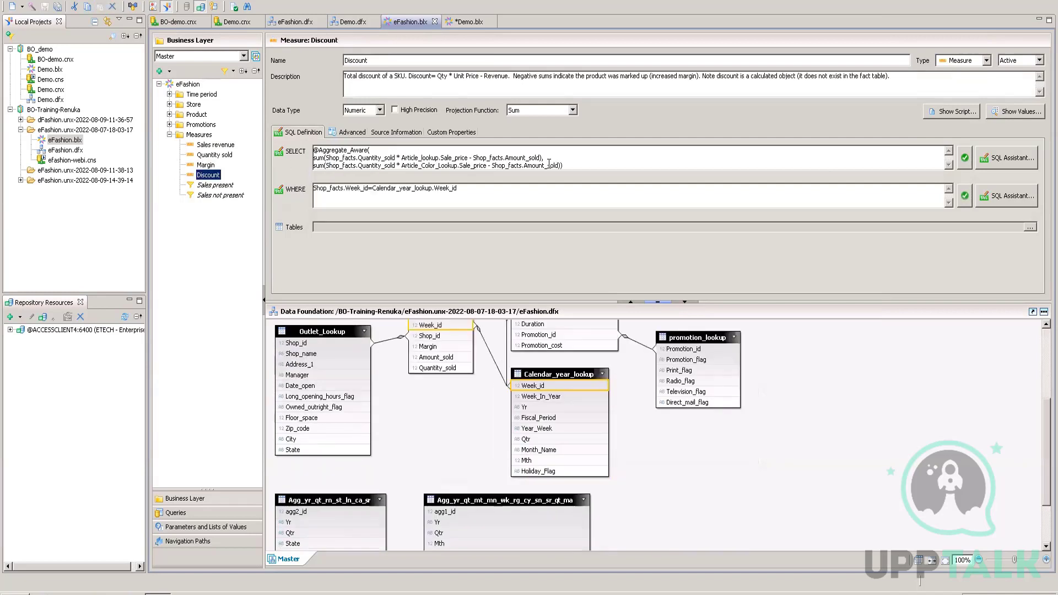
{"action": "left_click", "coordinate": [170, 135]}
- Examine the Promotion (y/n) dimension's definition in the Promotions folder, and collapse the folder
{"action": "left_click", "coordinate": [169, 124]}
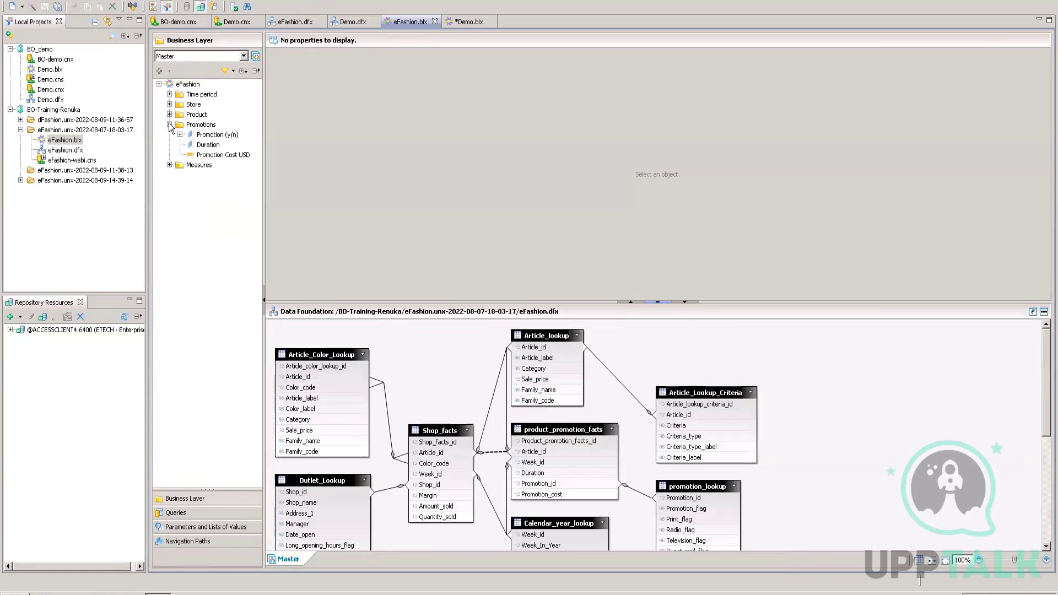
{"action": "left_click", "coordinate": [210, 136]}
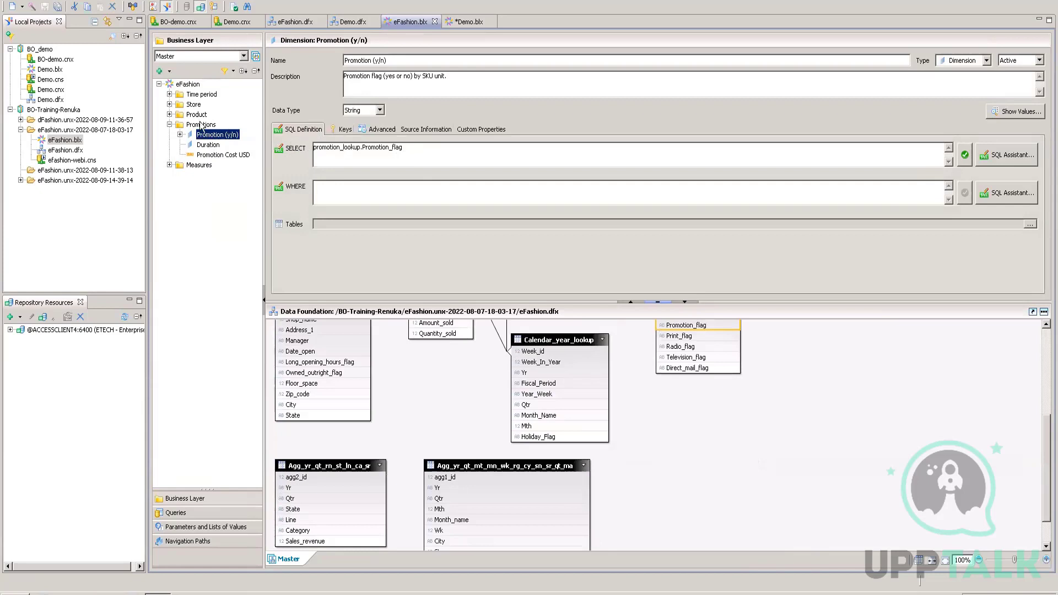
{"action": "left_click", "coordinate": [169, 124]}
- Expand the Store and Product folders and examine the SQL definition and keys of the SKU number dimension
{"action": "left_click", "coordinate": [170, 104]}
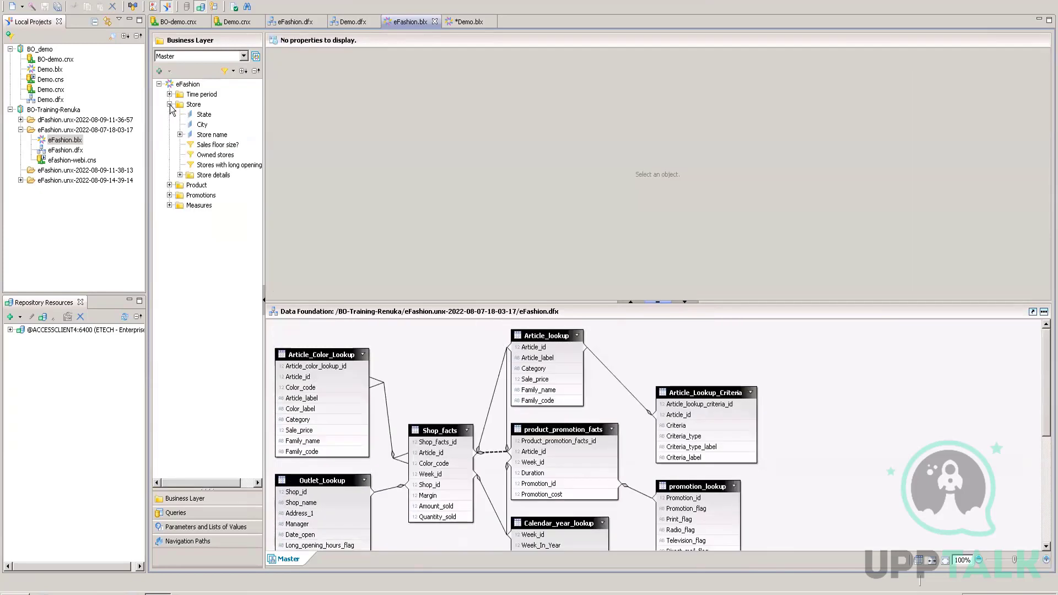
{"action": "left_click", "coordinate": [169, 185]}
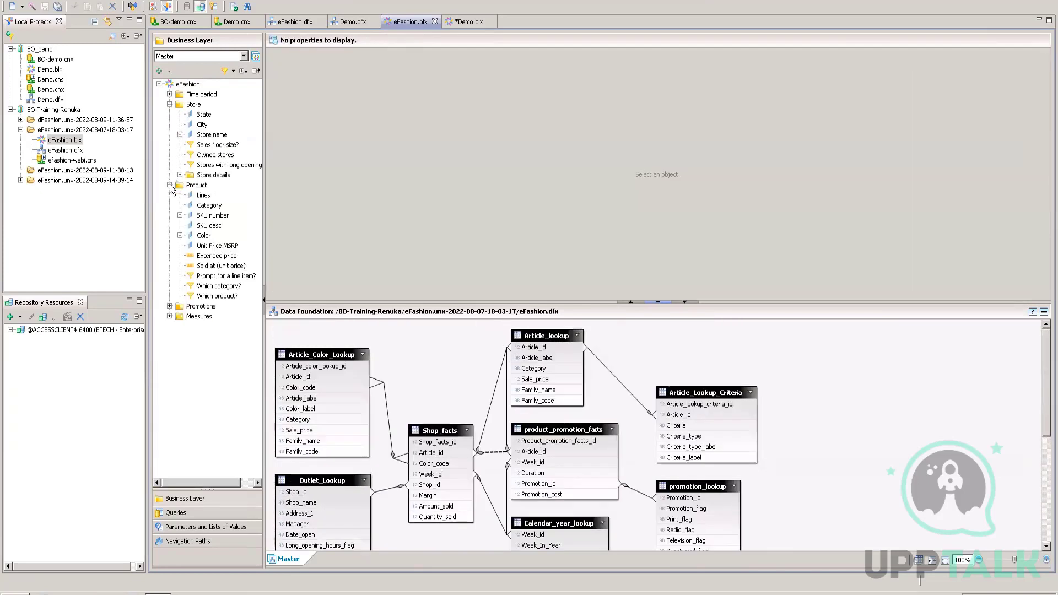
{"action": "left_click", "coordinate": [207, 218]}
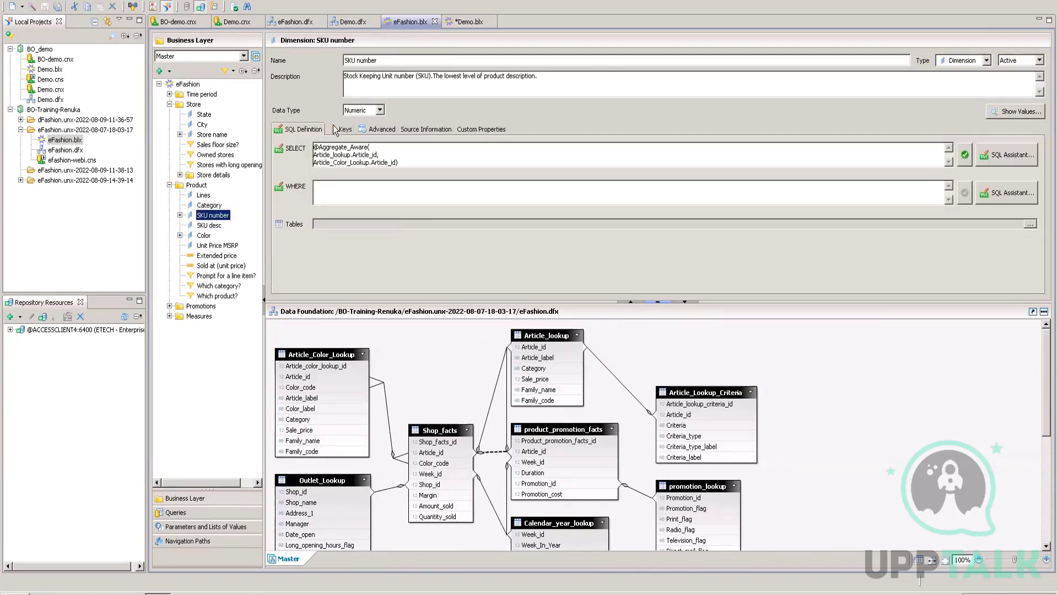
{"action": "left_click", "coordinate": [342, 130]}
{"action": "left_click", "coordinate": [285, 131]}
- Examine the Extended price measure and its available object types without changing the type, and collapse the Product folder
{"action": "left_click", "coordinate": [217, 257]}
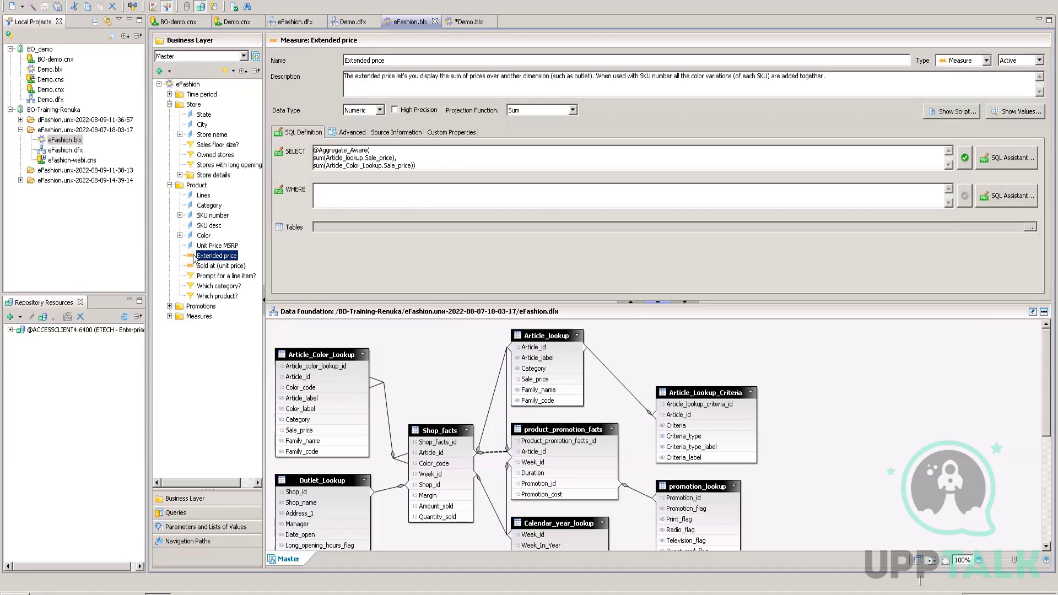
{"action": "mouse_move", "coordinate": [192, 258]}
{"action": "left_click", "coordinate": [987, 61]}
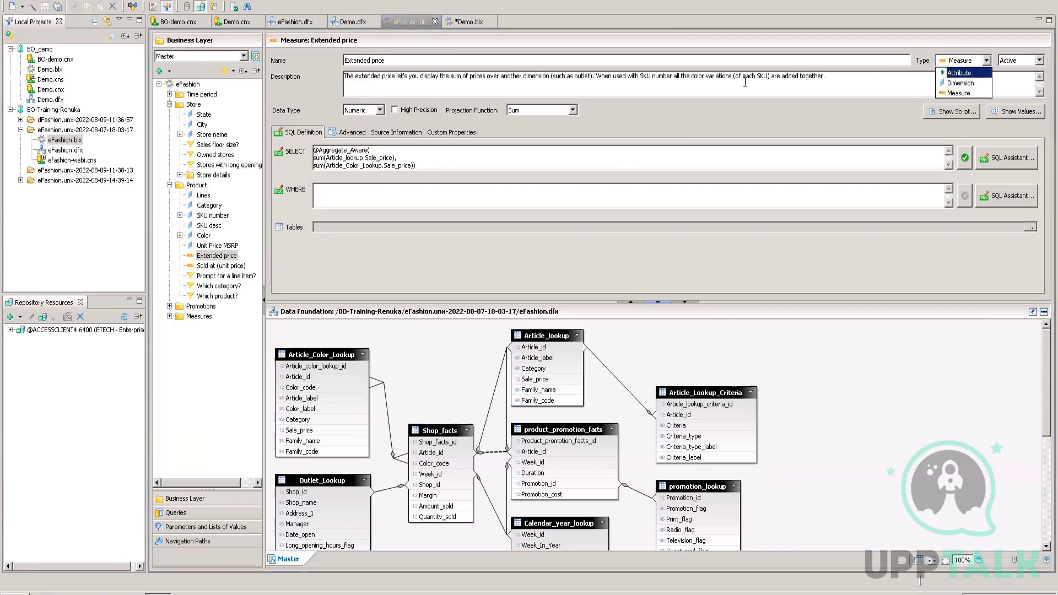
{"action": "left_click", "coordinate": [790, 111]}
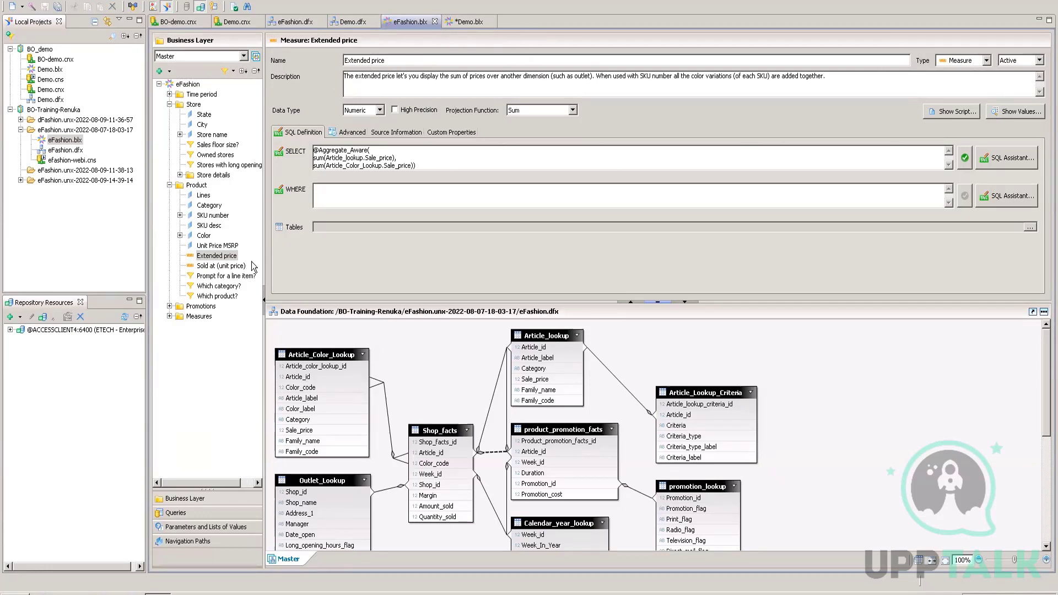
{"action": "left_click", "coordinate": [170, 186]}
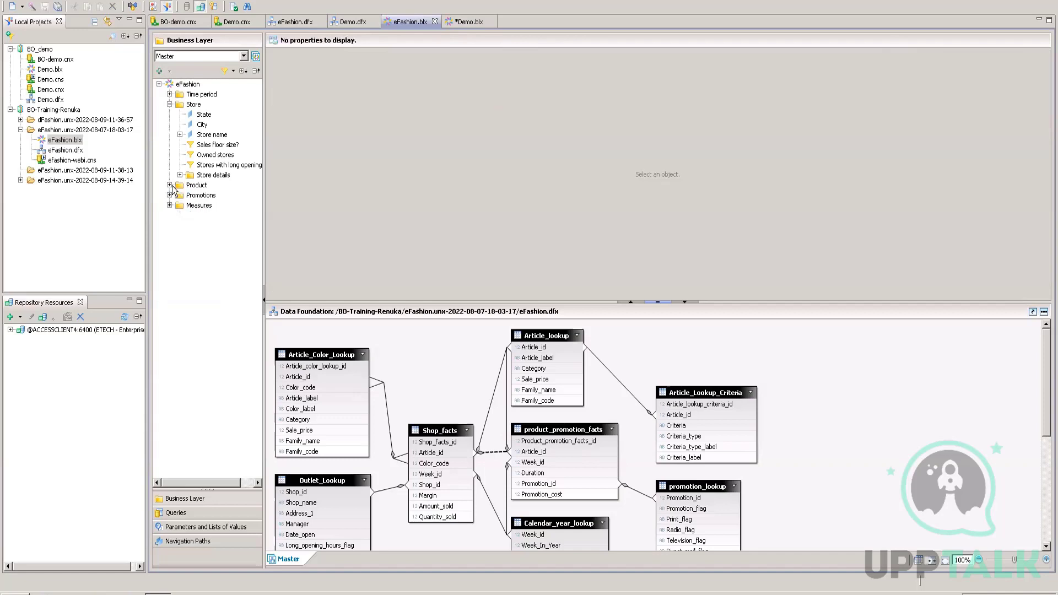
- Examine the Year, Quarter, Month, Week and Holiday (y/n) dimensions in the Time period folder, and collapse the open folders
{"action": "left_click", "coordinate": [169, 94]}
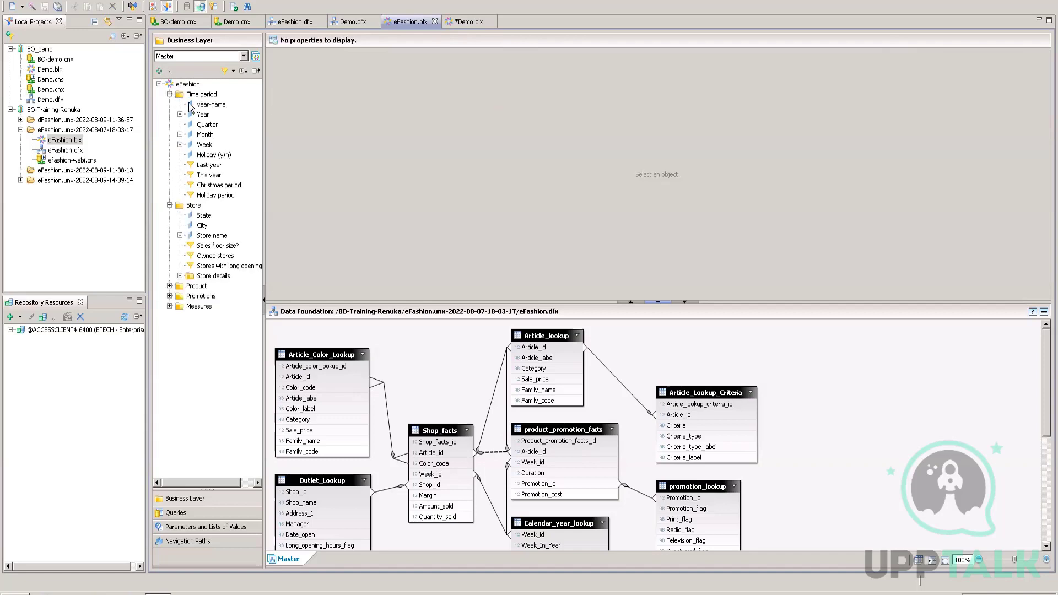
{"action": "left_click", "coordinate": [203, 114]}
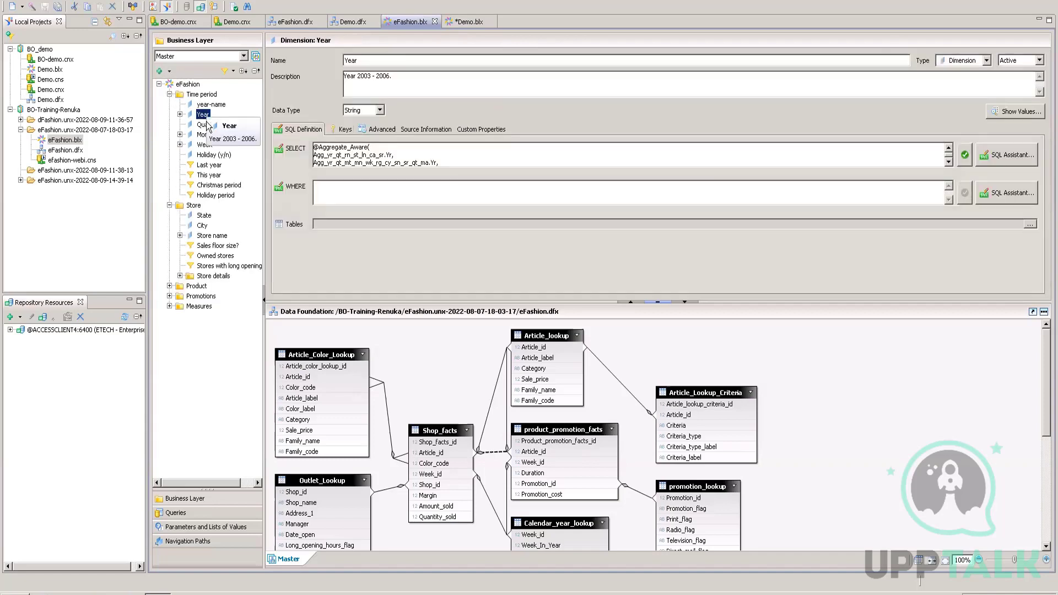
{"action": "left_click", "coordinate": [207, 125]}
{"action": "left_click", "coordinate": [203, 135]}
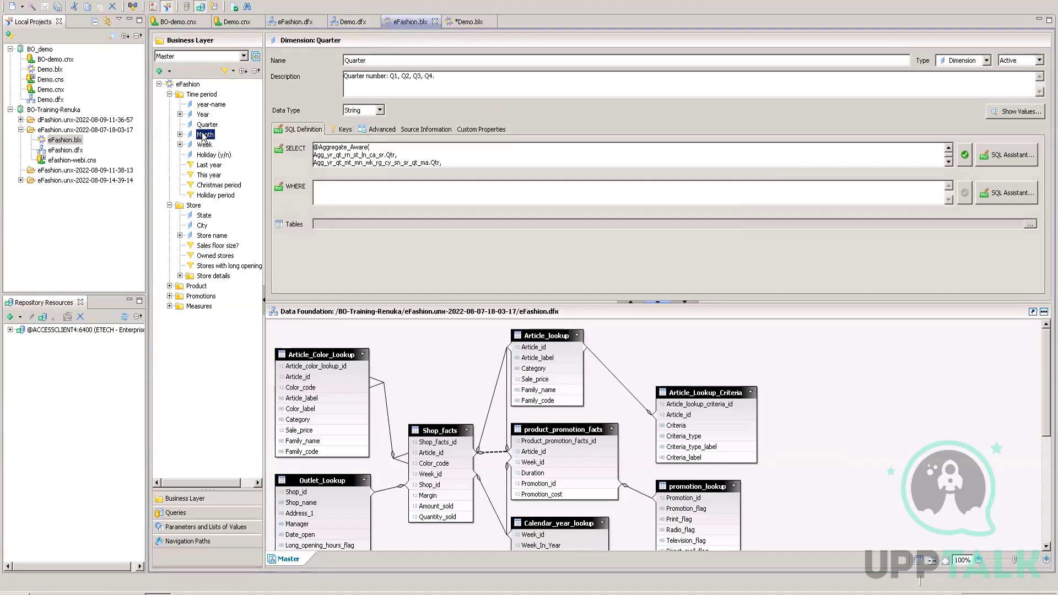
{"action": "left_click", "coordinate": [205, 145]}
{"action": "left_click", "coordinate": [208, 156]}
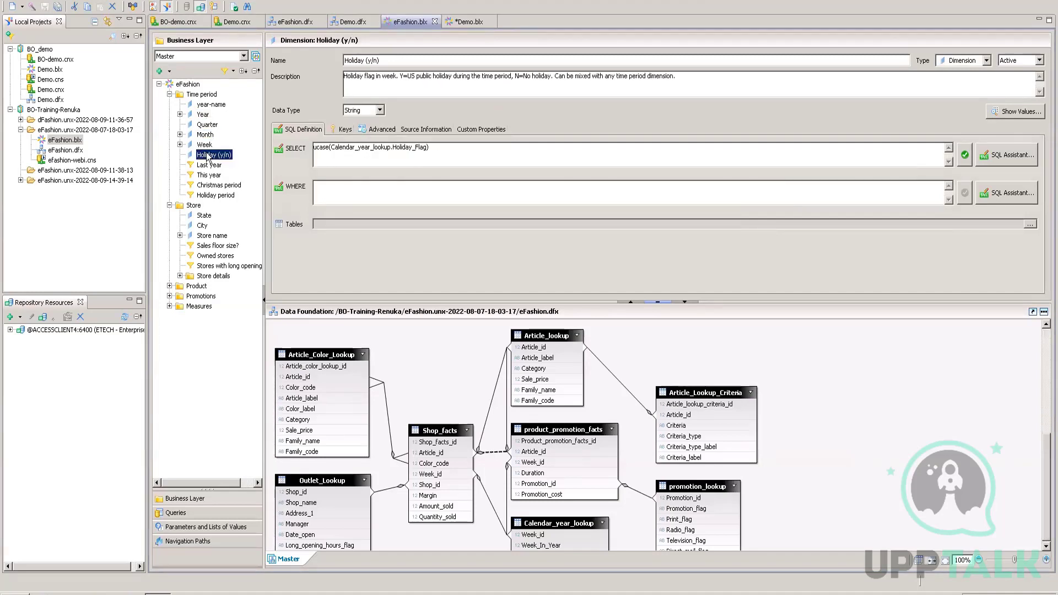
{"action": "left_click", "coordinate": [170, 95]}
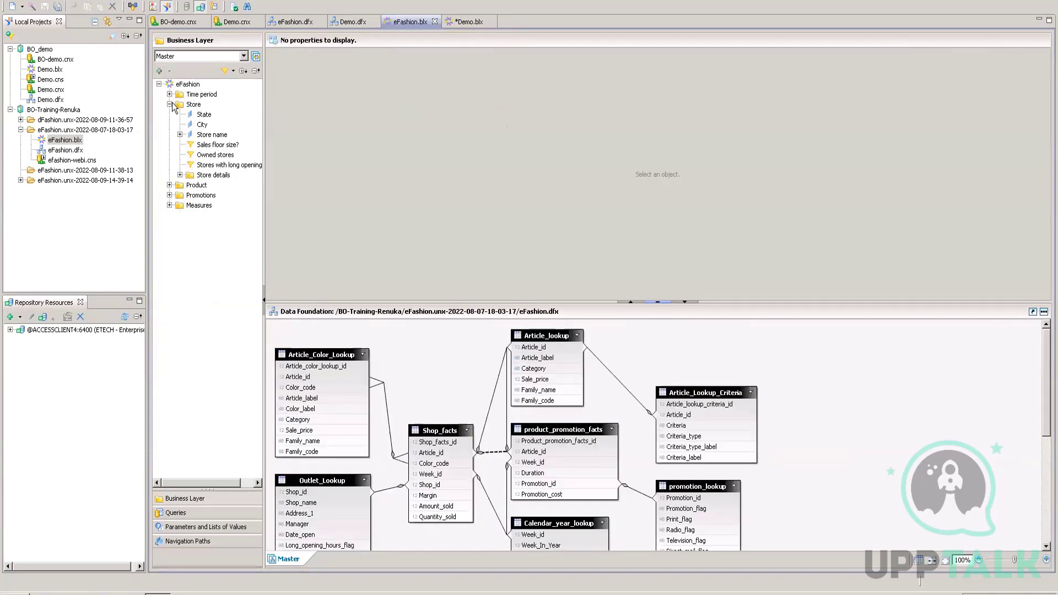
{"action": "left_click", "coordinate": [169, 104]}
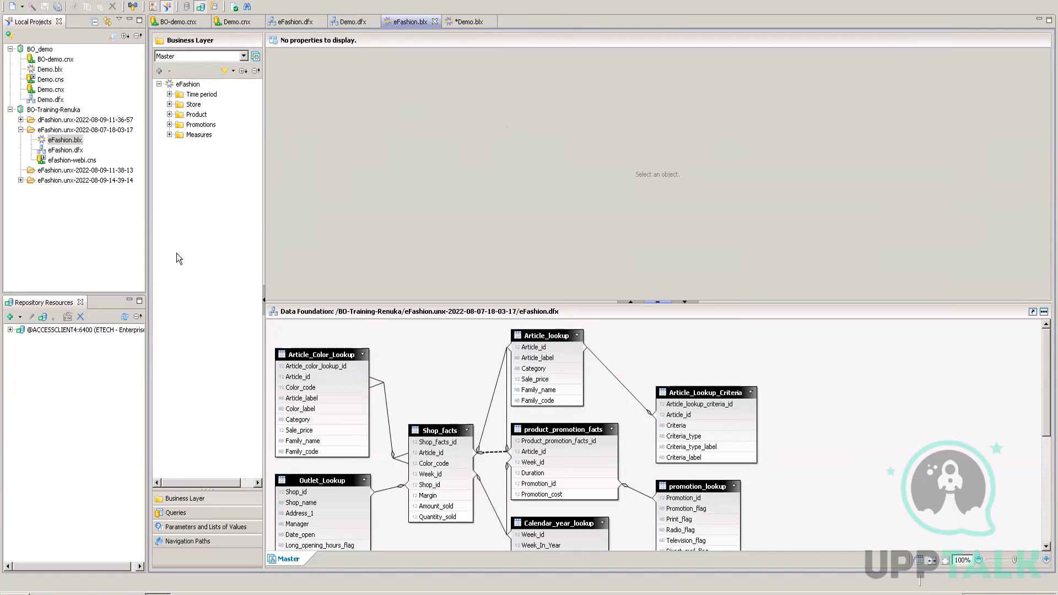
{"action": "left_click", "coordinate": [21, 129]}
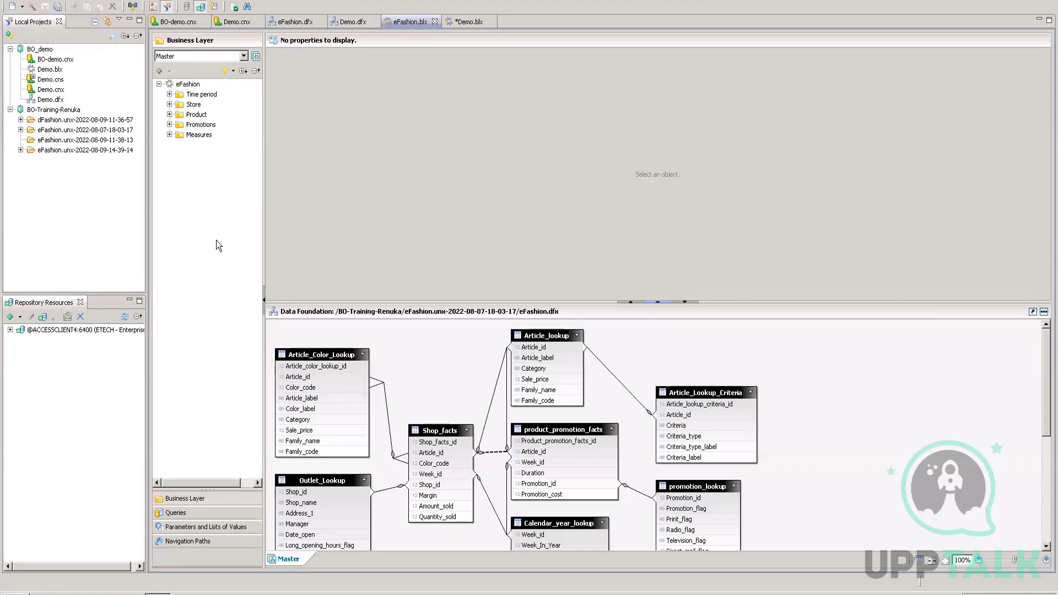
{"action": "left_click", "coordinate": [214, 7]}
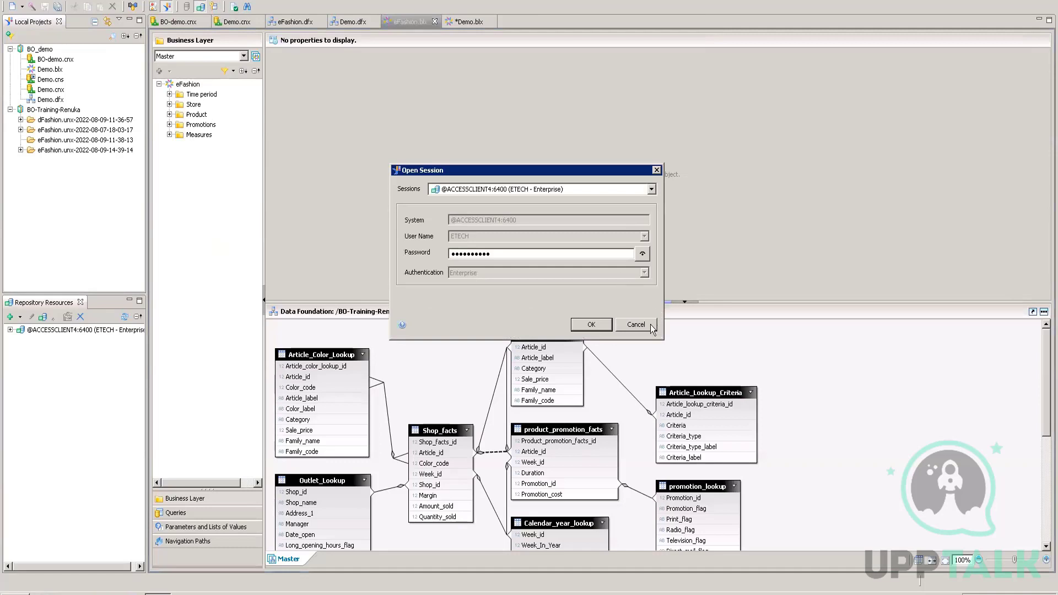
{"action": "left_click", "coordinate": [589, 326]}
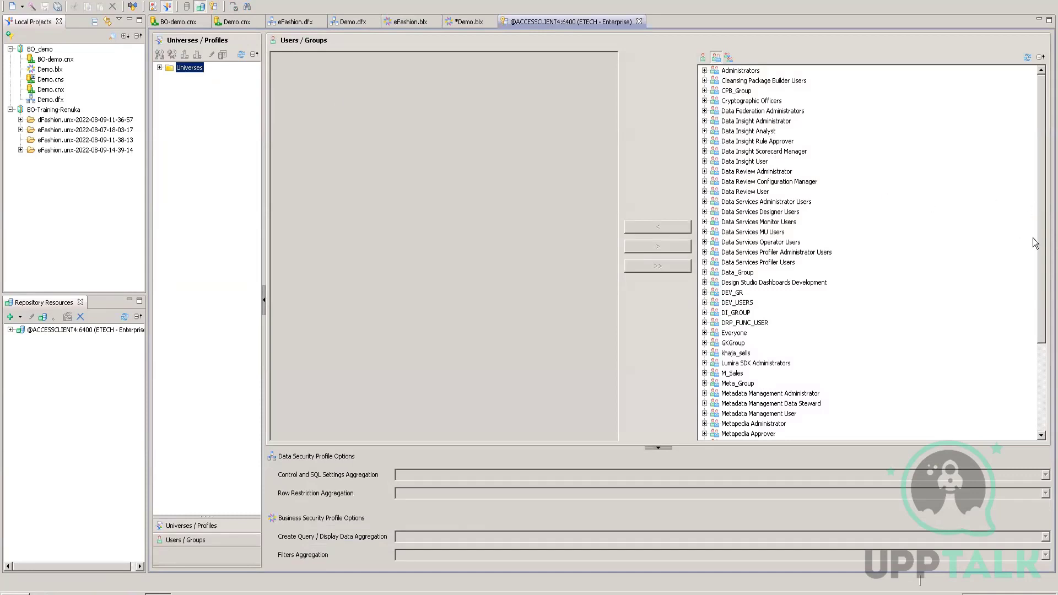
- Examine the full list of user groups available for assigning security profiles
{"action": "scroll", "coordinate": [1046, 297], "scroll_direction": "down", "scroll_amount": 2}
{"action": "left_click_drag", "start_coordinate": [1045, 303], "coordinate": [1034, 171]}
{"action": "left_click_drag", "start_coordinate": [1041, 337], "coordinate": [1025, 318]}
{"action": "scroll", "coordinate": [1020, 370], "scroll_direction": "down", "scroll_amount": 4}
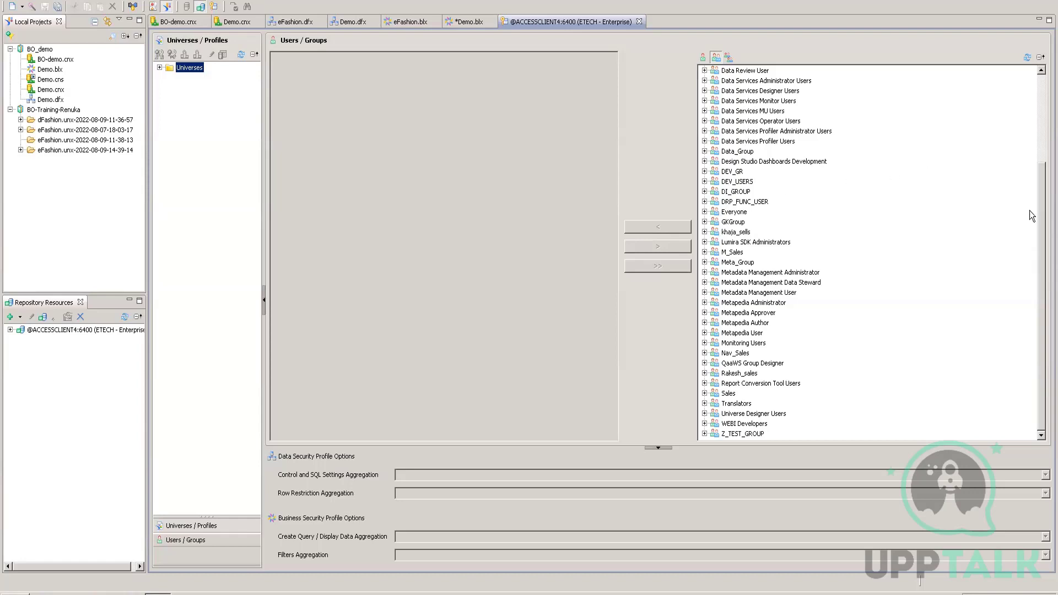
{"action": "left_click_drag", "start_coordinate": [1044, 204], "coordinate": [1038, 121]}
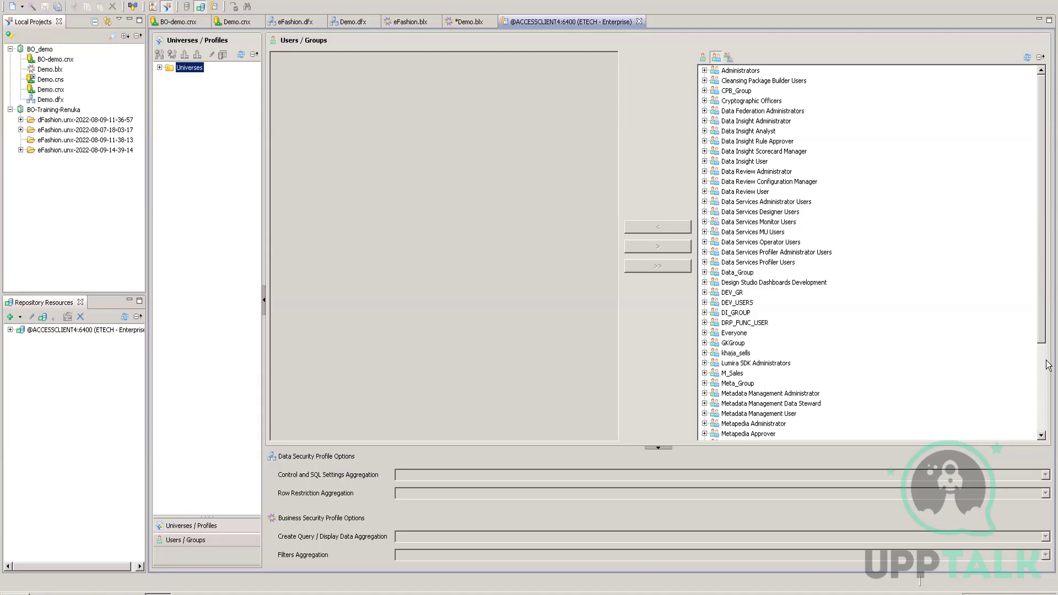
{"action": "left_click_drag", "start_coordinate": [1046, 334], "coordinate": [1026, 234]}
- Compare the users, groups and group hierarchies displays of the Users / Groups list
{"action": "left_click", "coordinate": [704, 57]}
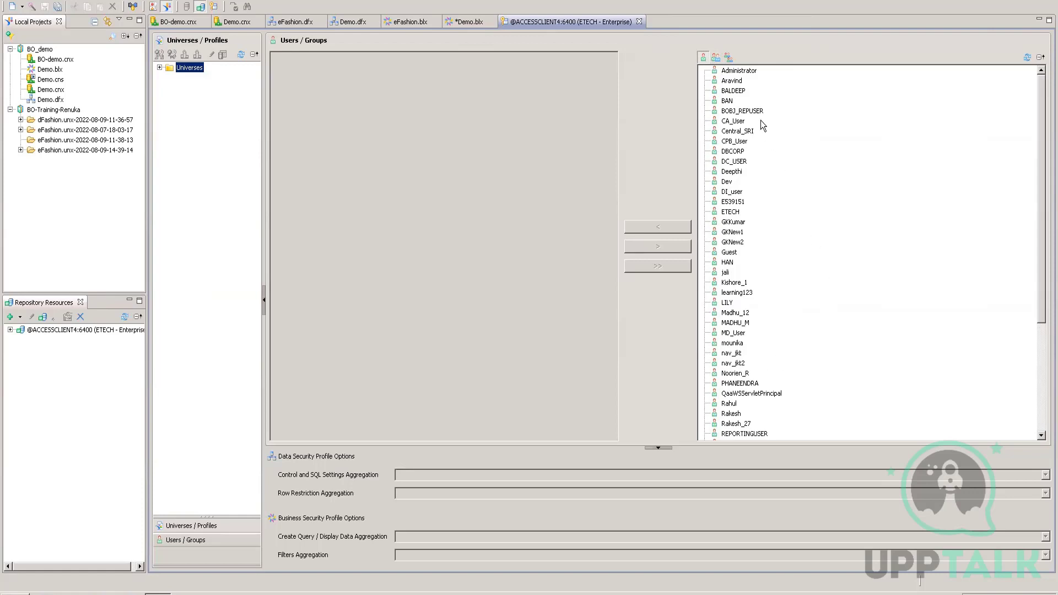
{"action": "left_click", "coordinate": [716, 57]}
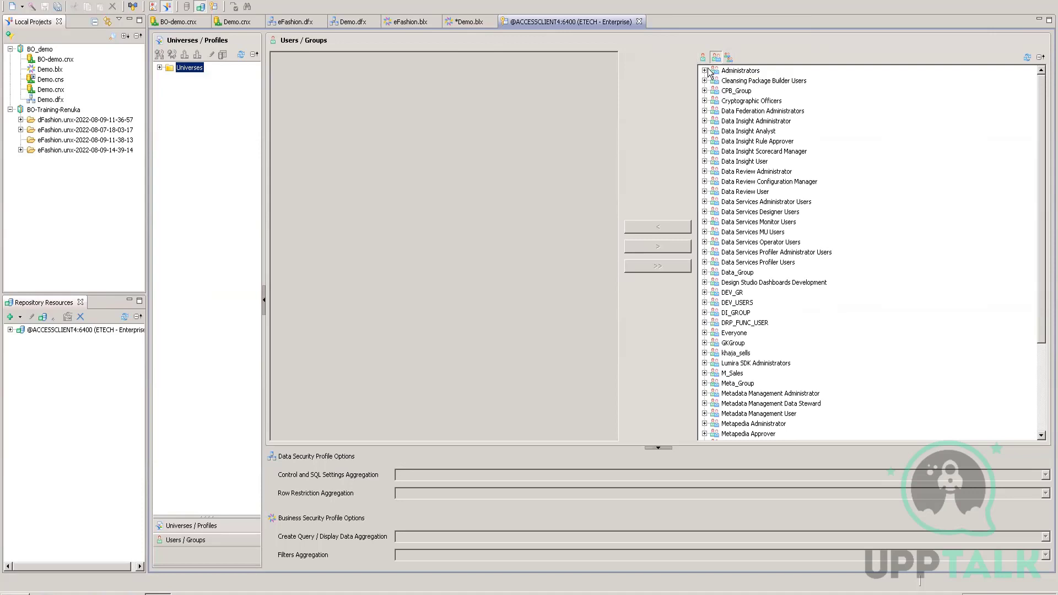
{"action": "left_click", "coordinate": [729, 58]}
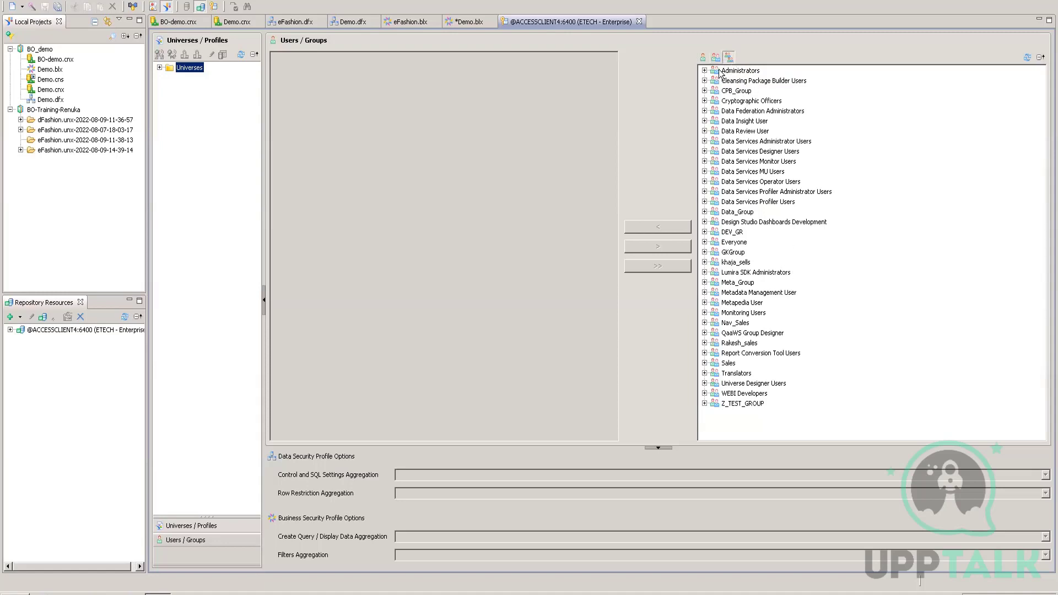
{"action": "left_click", "coordinate": [716, 57]}
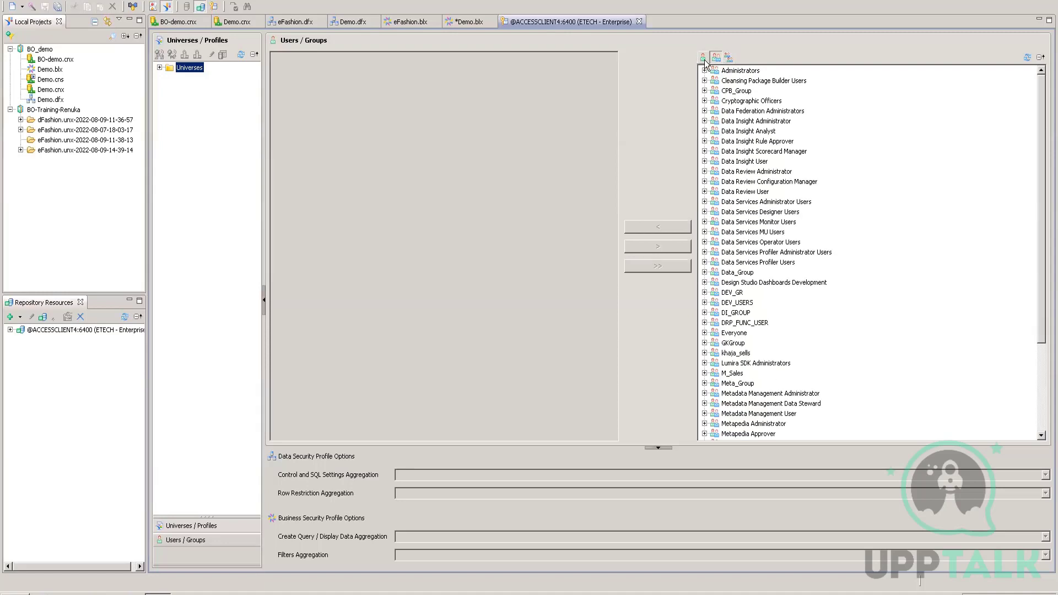
{"action": "left_click", "coordinate": [703, 59]}
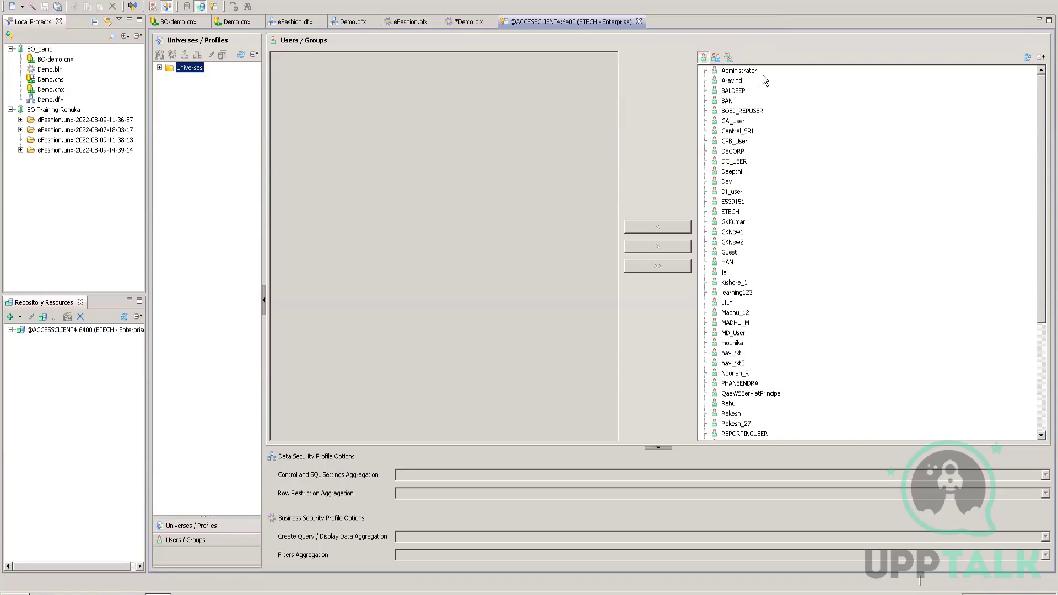
{"action": "left_click", "coordinate": [715, 58]}
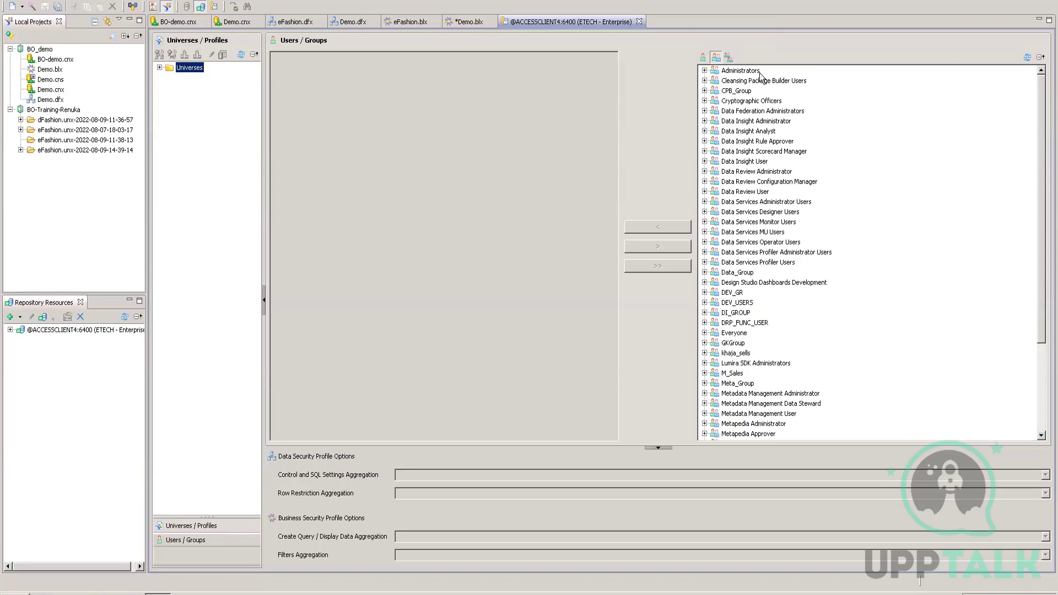
{"action": "left_click", "coordinate": [727, 59]}
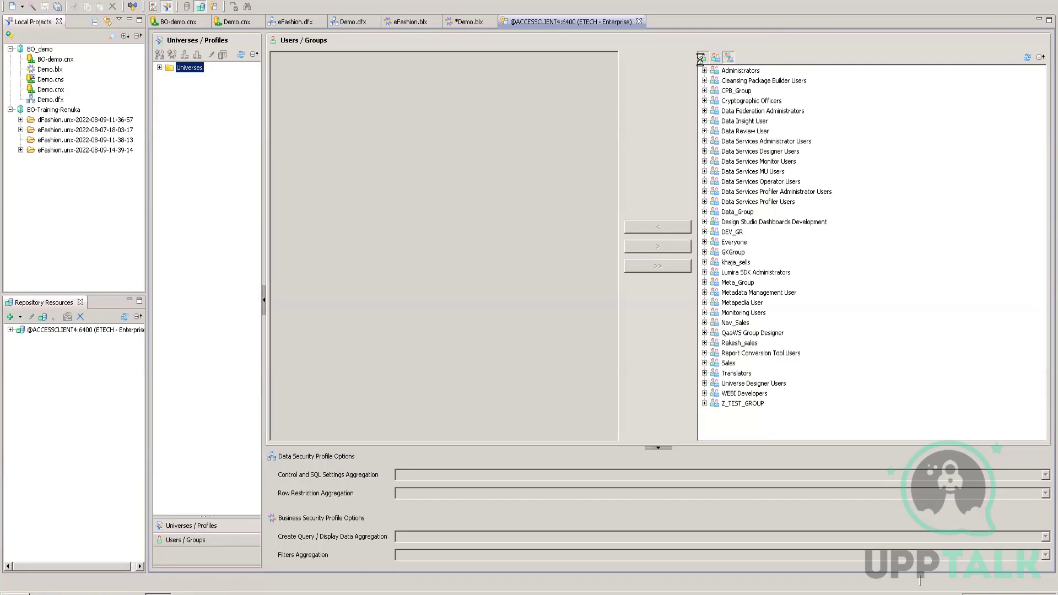
{"action": "left_click", "coordinate": [702, 58]}
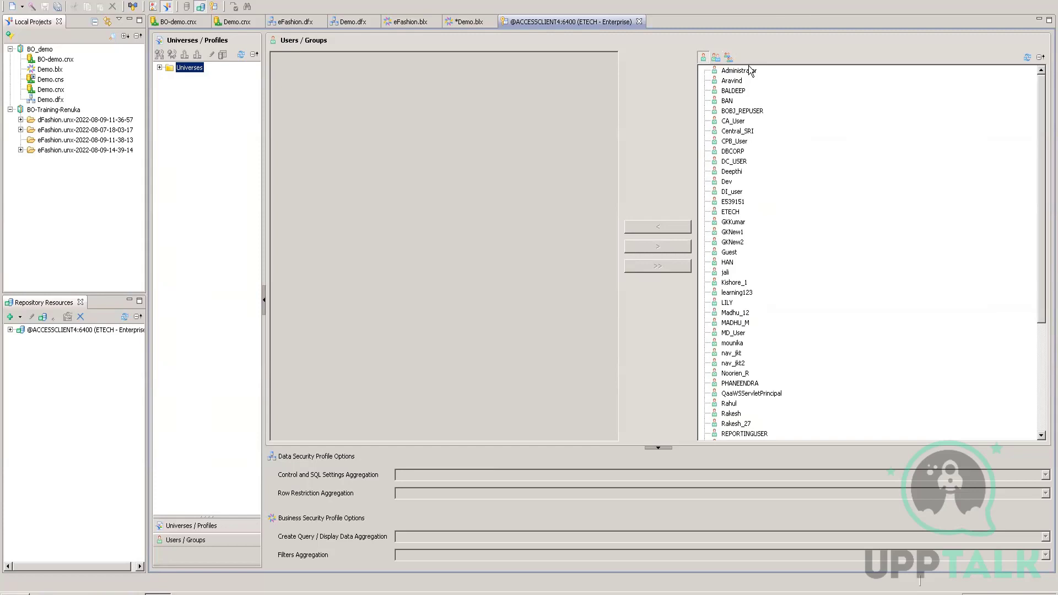
{"action": "left_click", "coordinate": [716, 57]}
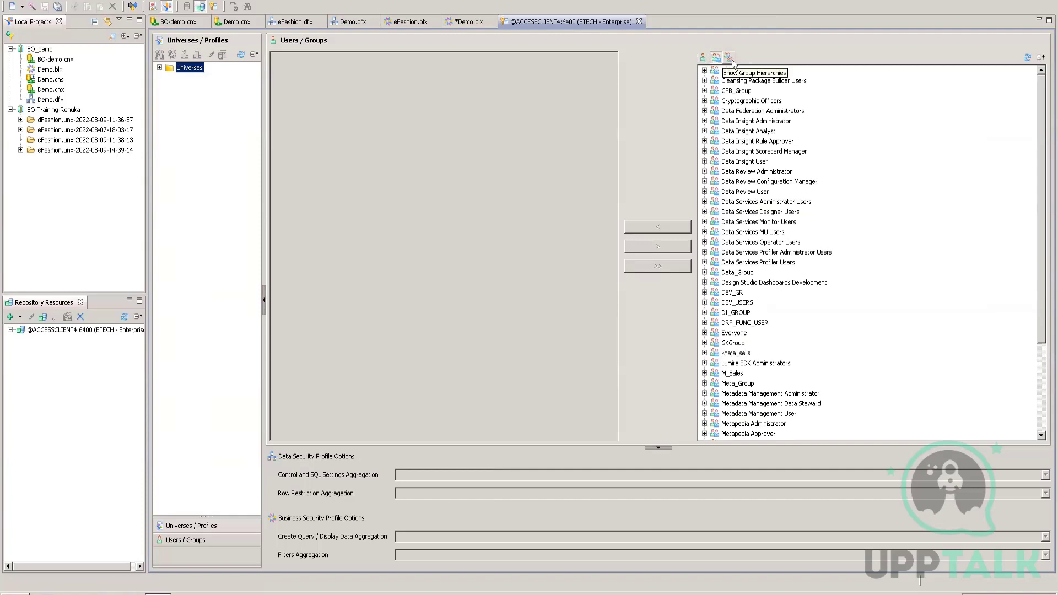
{"action": "left_click", "coordinate": [732, 61]}
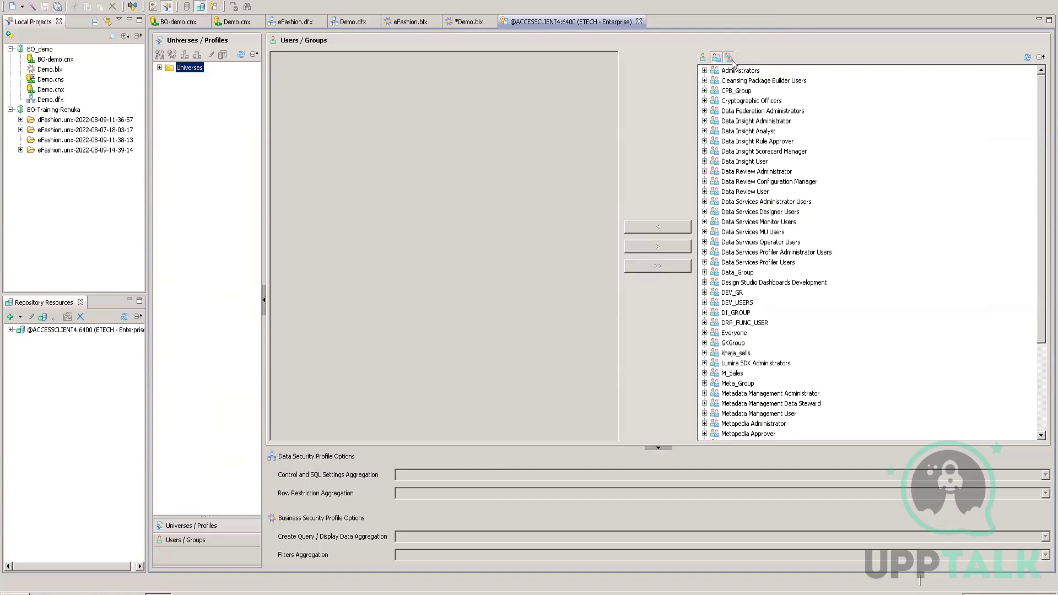
{"action": "left_click", "coordinate": [702, 58]}
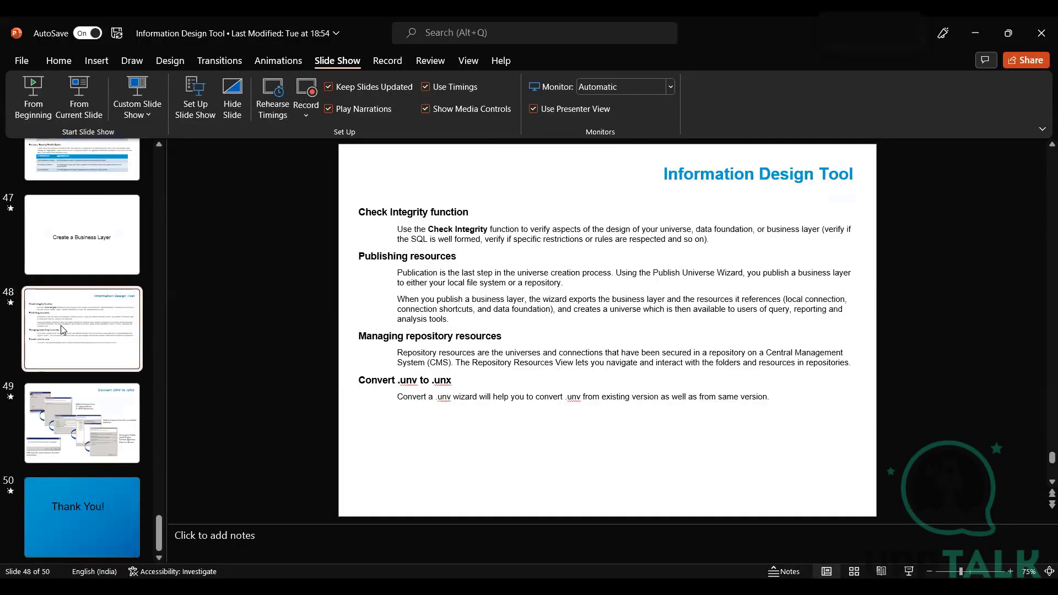
- Switch to PowerPoint and review the Information Design Tool slide about Check Integrity, publishing, repository resources and .unv to .unx conversion
{"action": "left_click", "coordinate": [80, 274]}
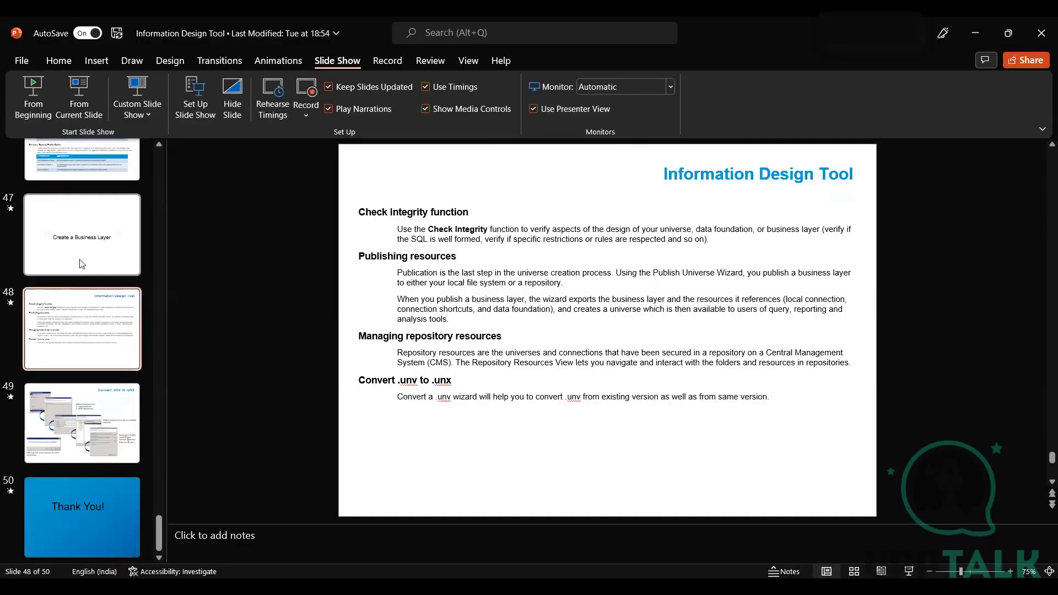
{"action": "left_click", "coordinate": [73, 318]}
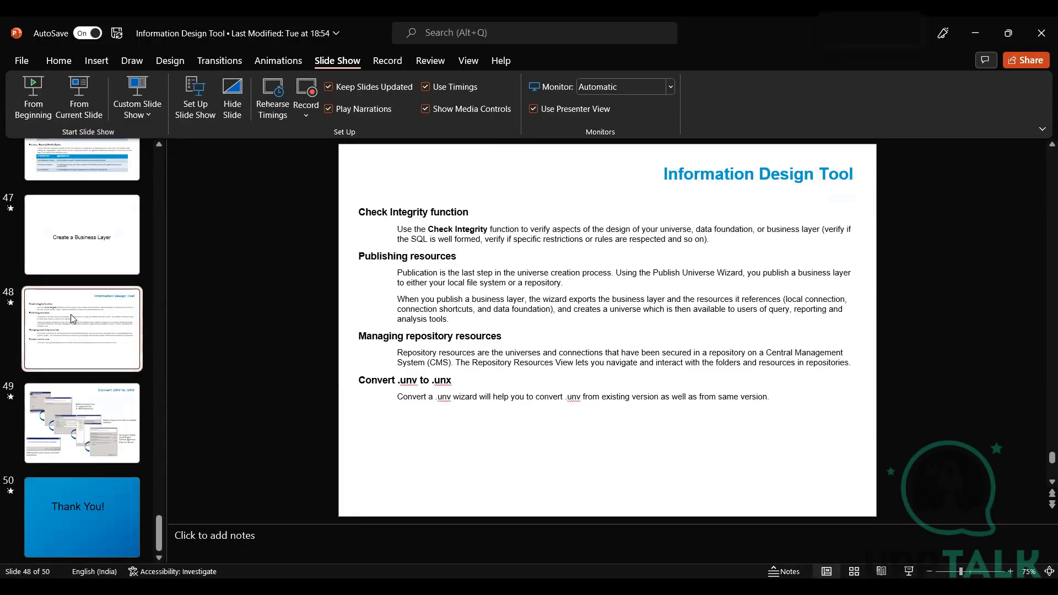